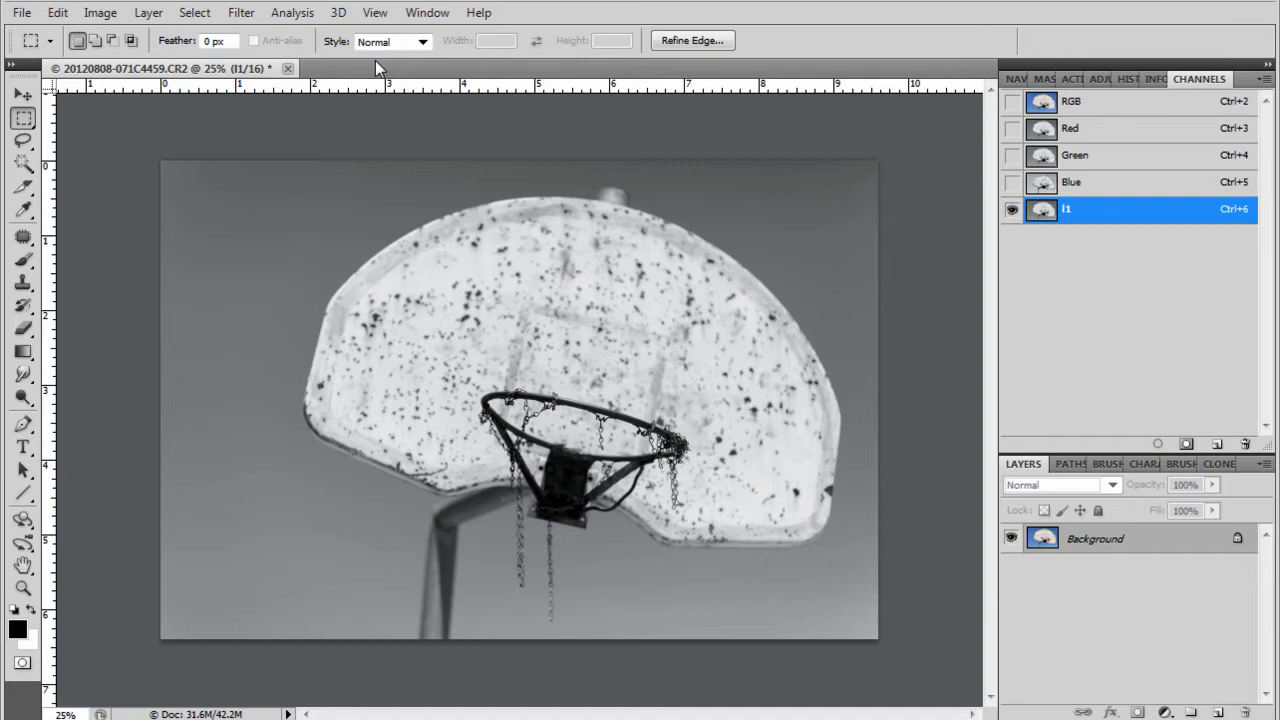
- Load the l1 channel as a selection, switch back to the RGB composite and clear the selection
{"action": "left_click", "coordinate": [1041, 209], "text": "ctrl"}
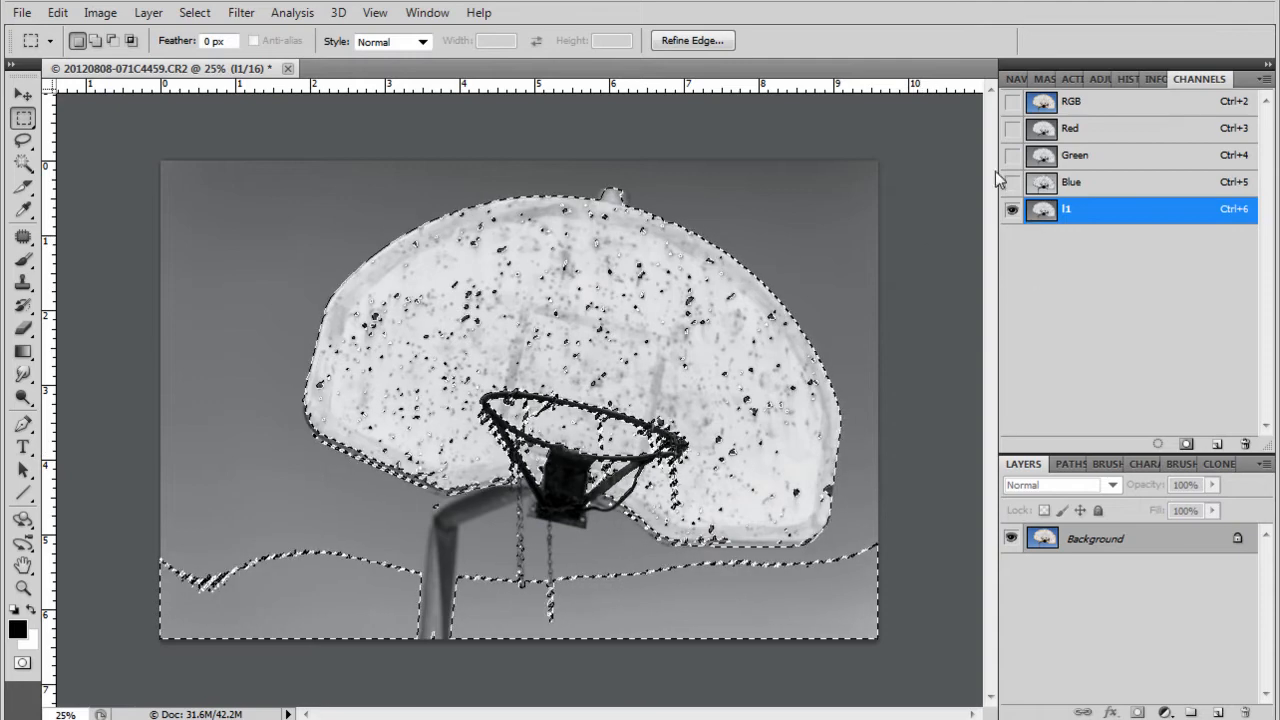
{"action": "left_click", "coordinate": [1052, 110]}
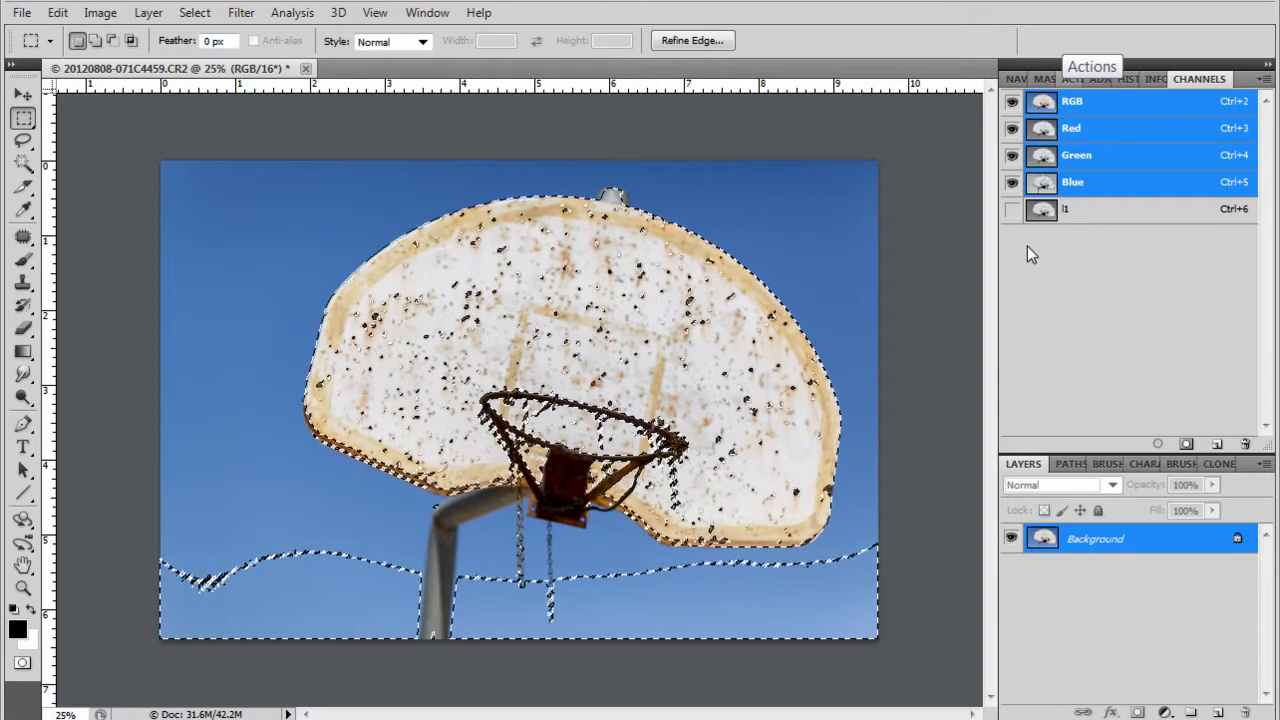
{"action": "key", "text": "ctrl+d"}
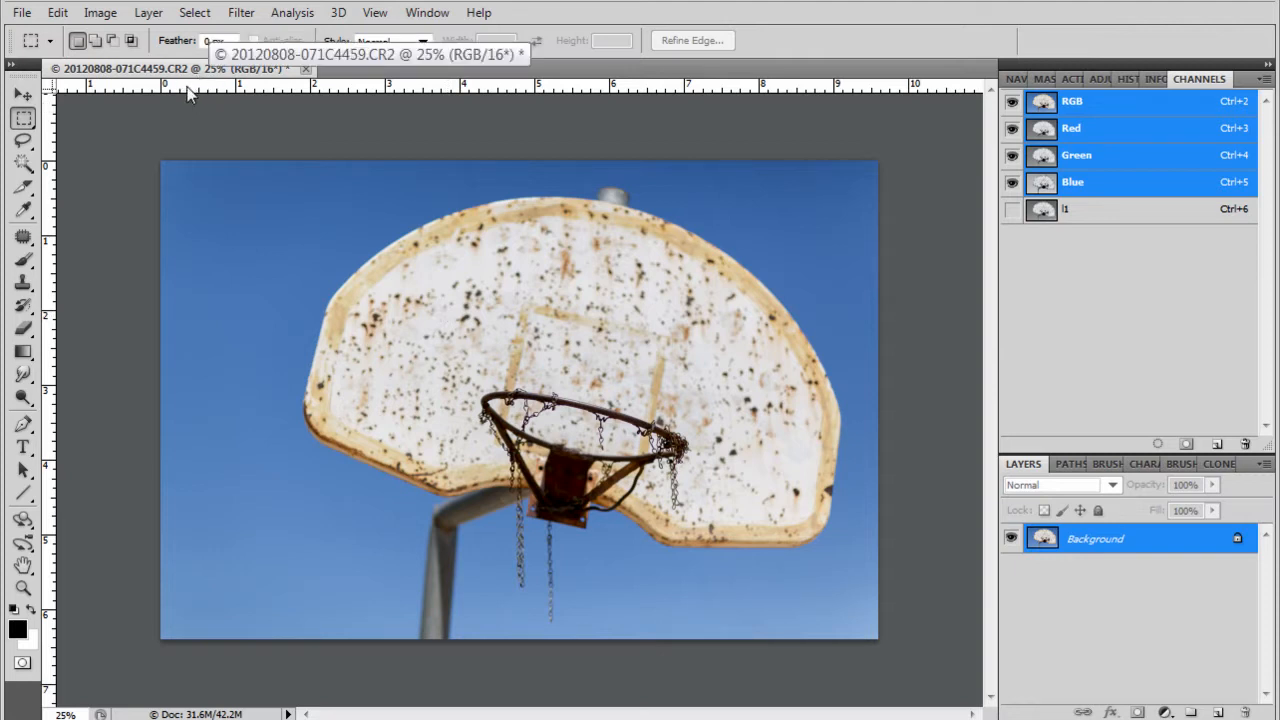
- Load the l1 channel as a new selection and deselect it, repeating this twice
{"action": "left_click", "coordinate": [195, 12]}
{"action": "left_click", "coordinate": [224, 458]}
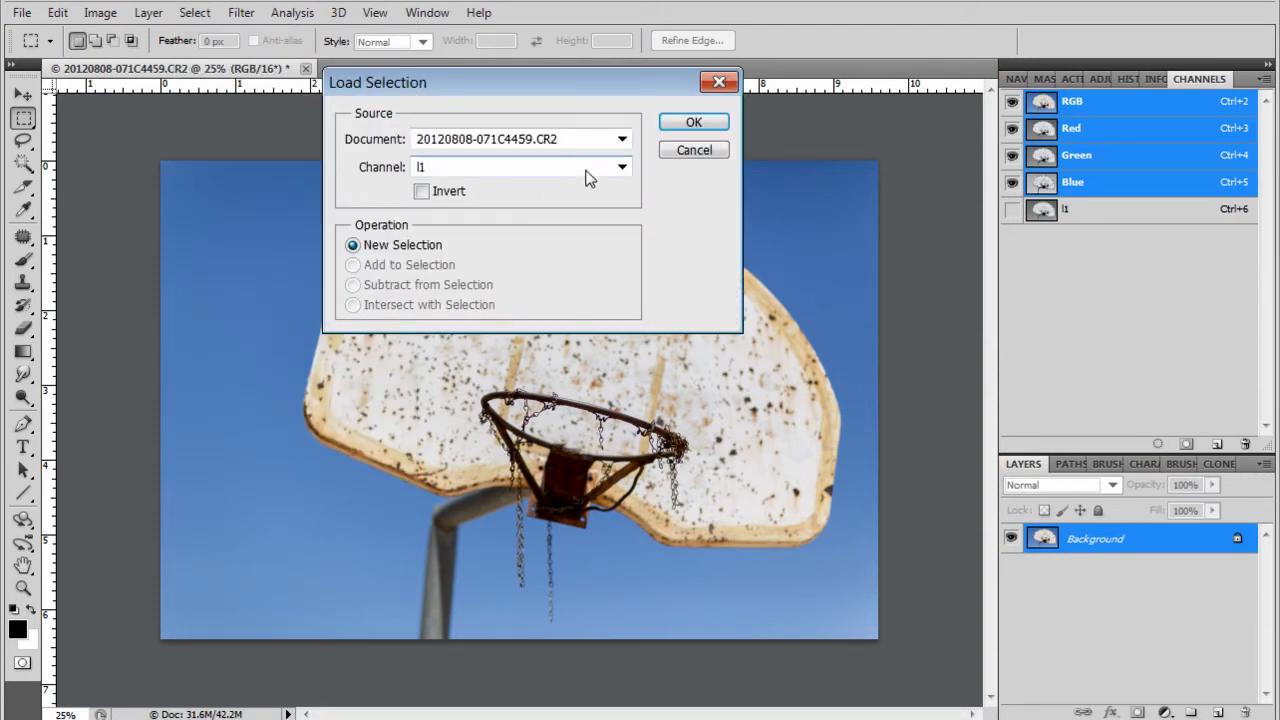
{"action": "left_click", "coordinate": [690, 124]}
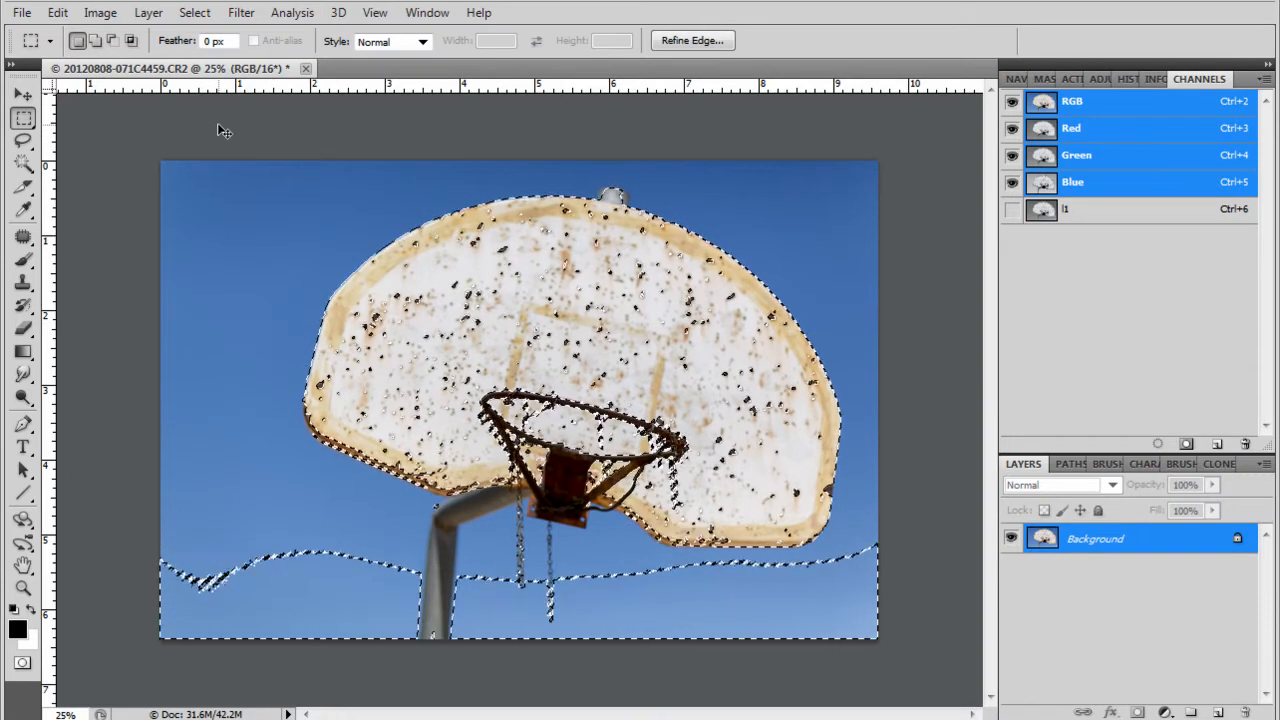
{"action": "key", "text": "ctrl+d"}
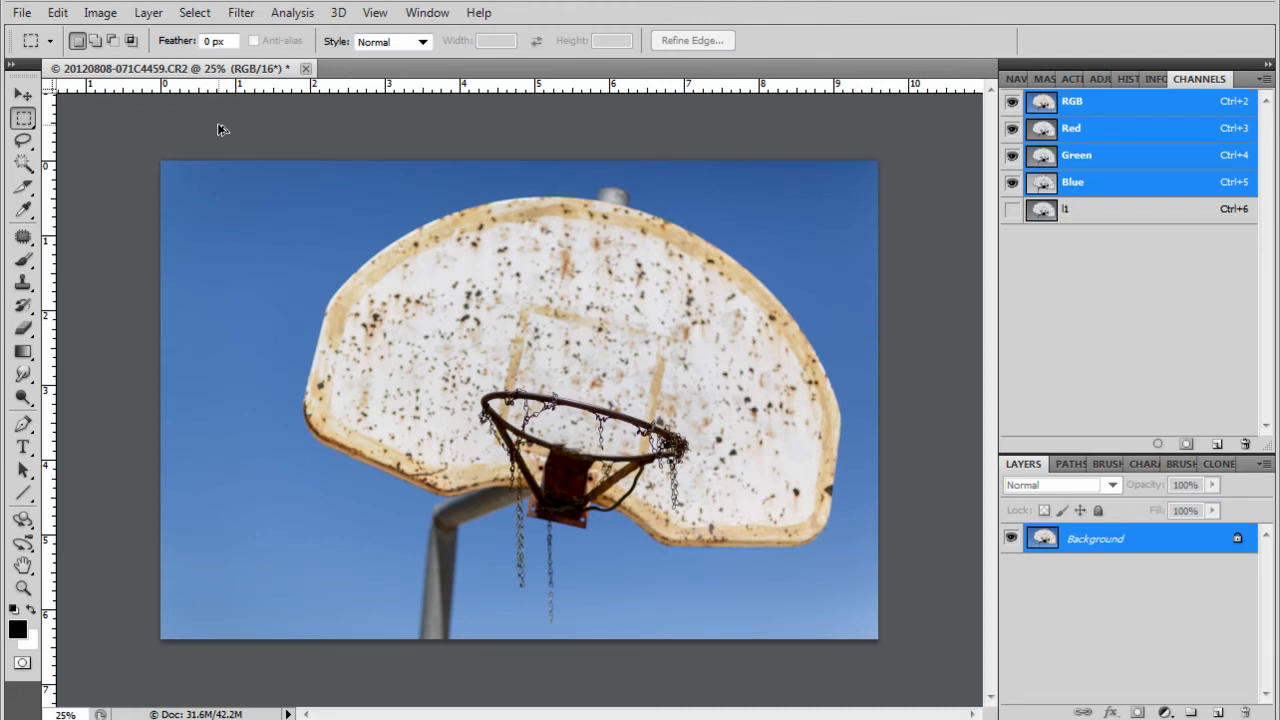
{"action": "key", "text": "ctrl+alt+6"}
{"action": "key", "text": "ctrl+d"}
- Duplicate the Background onto a new layer, hide the duplicate and make the Background the active layer
{"action": "key", "text": "ctrl+j"}
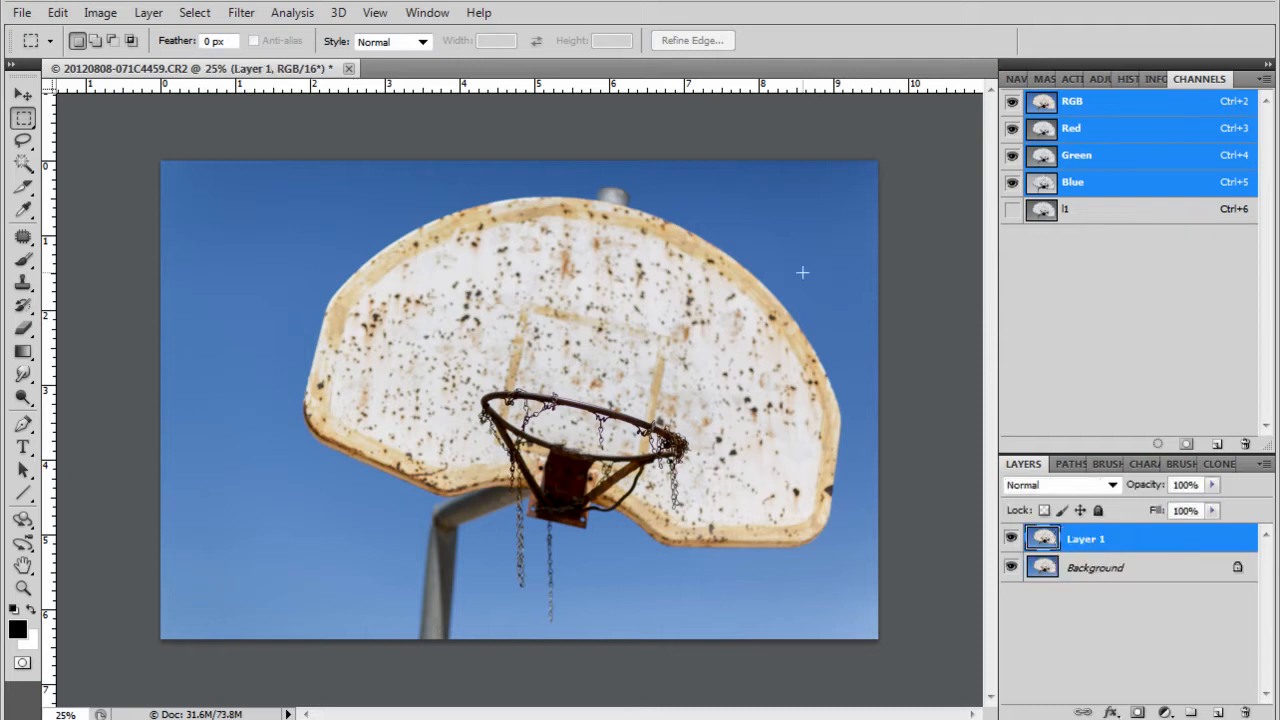
{"action": "left_click", "coordinate": [1011, 539]}
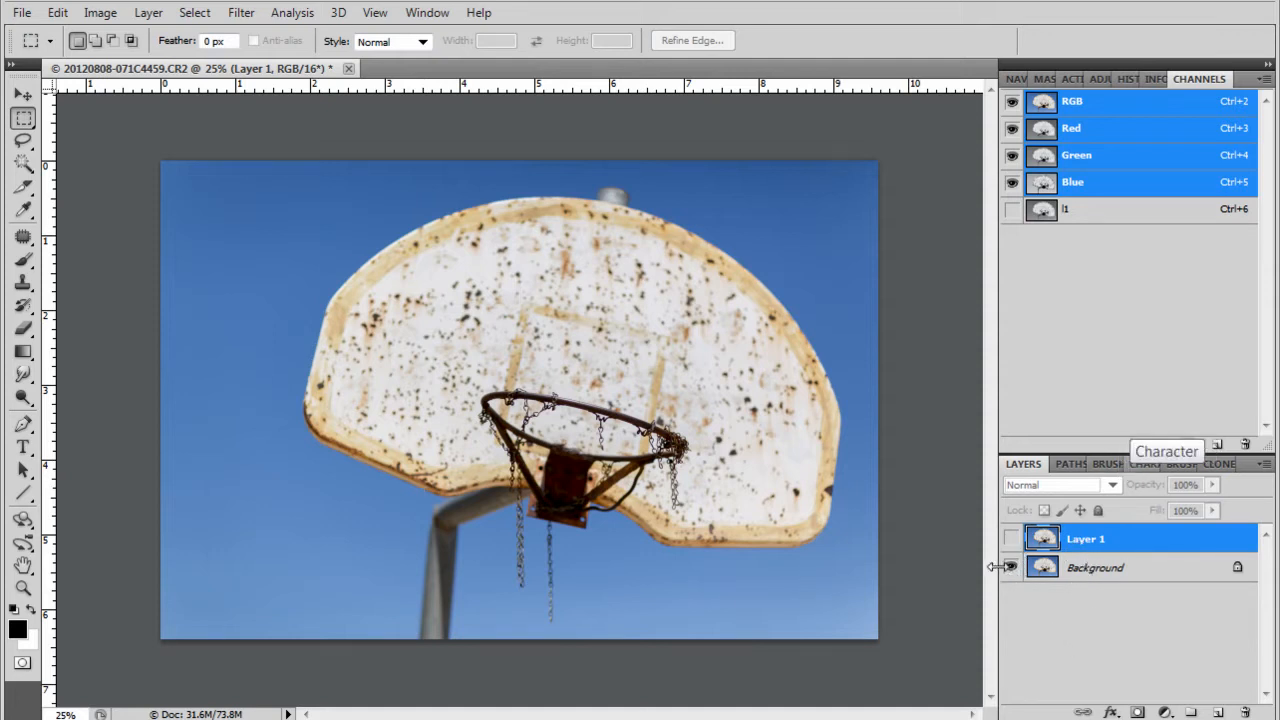
{"action": "left_click", "coordinate": [1046, 568]}
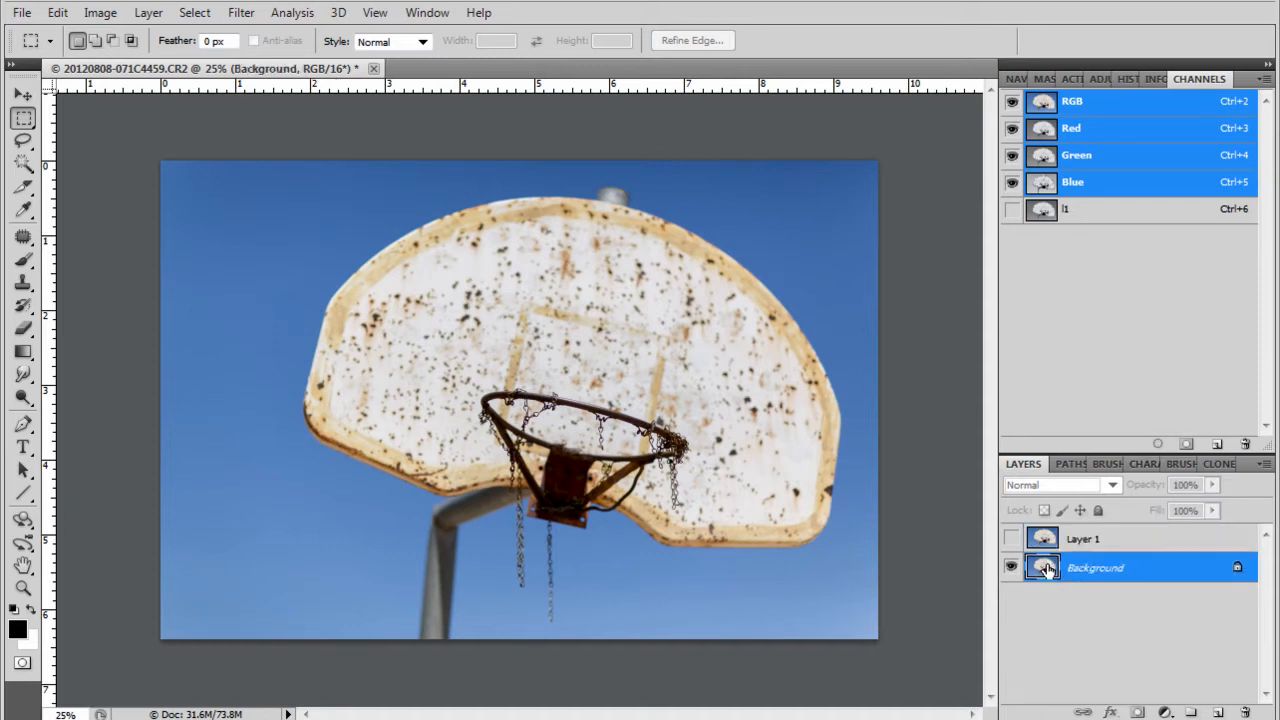
{"action": "left_click", "coordinate": [1046, 541]}
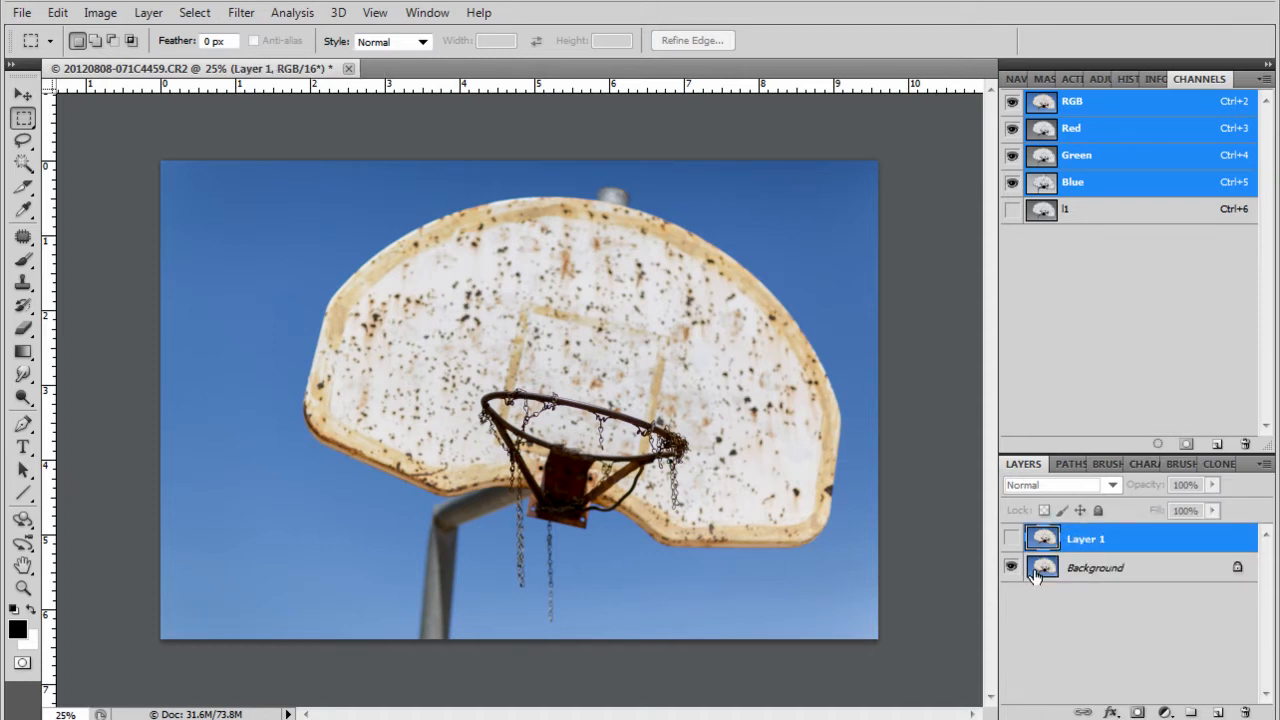
{"action": "left_click", "coordinate": [1044, 569]}
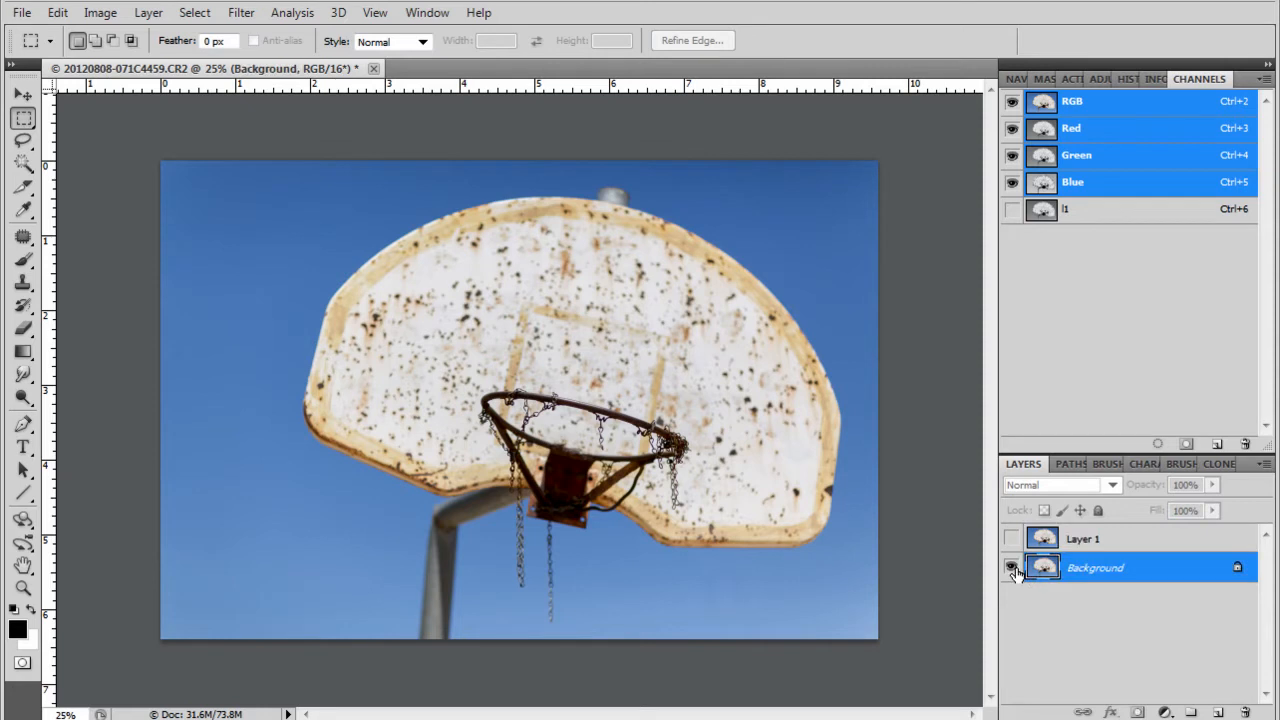
- Load the RGB composite's luminosity as a selection and add it to Layer 1 as an inverted layer mask
{"action": "key", "text": "ctrl+alt+2"}
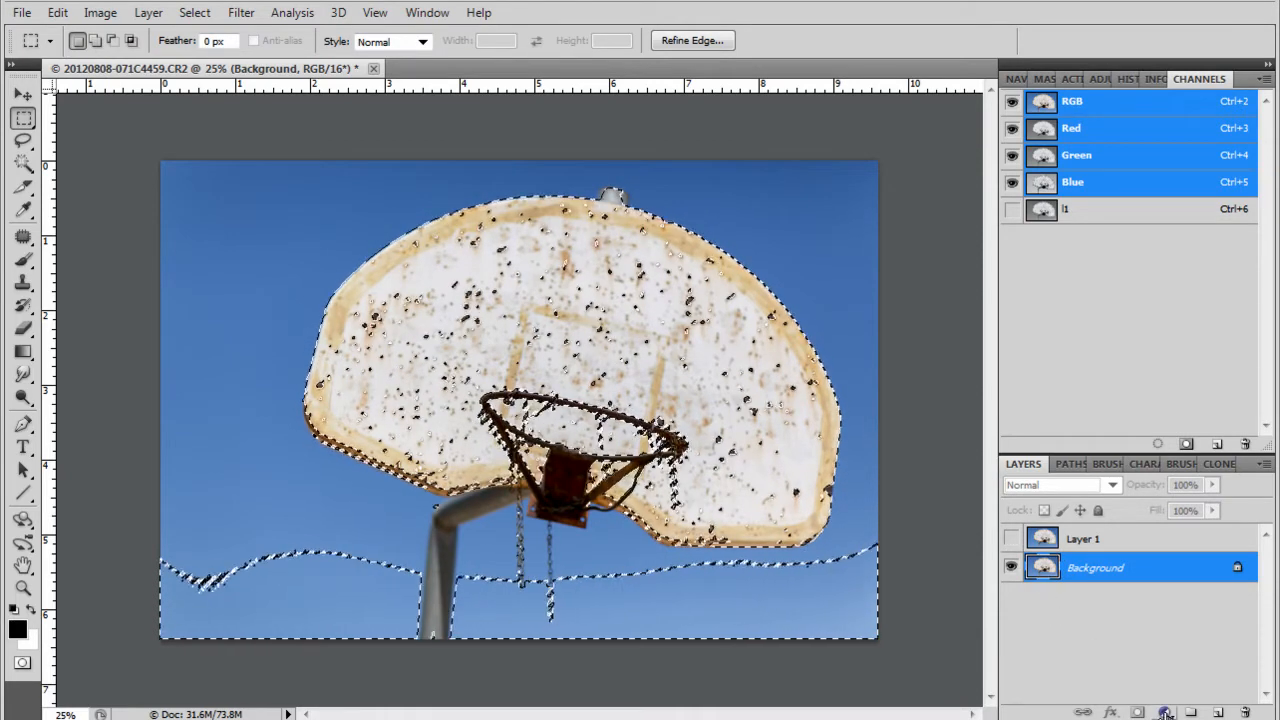
{"action": "key", "text": "alt"}
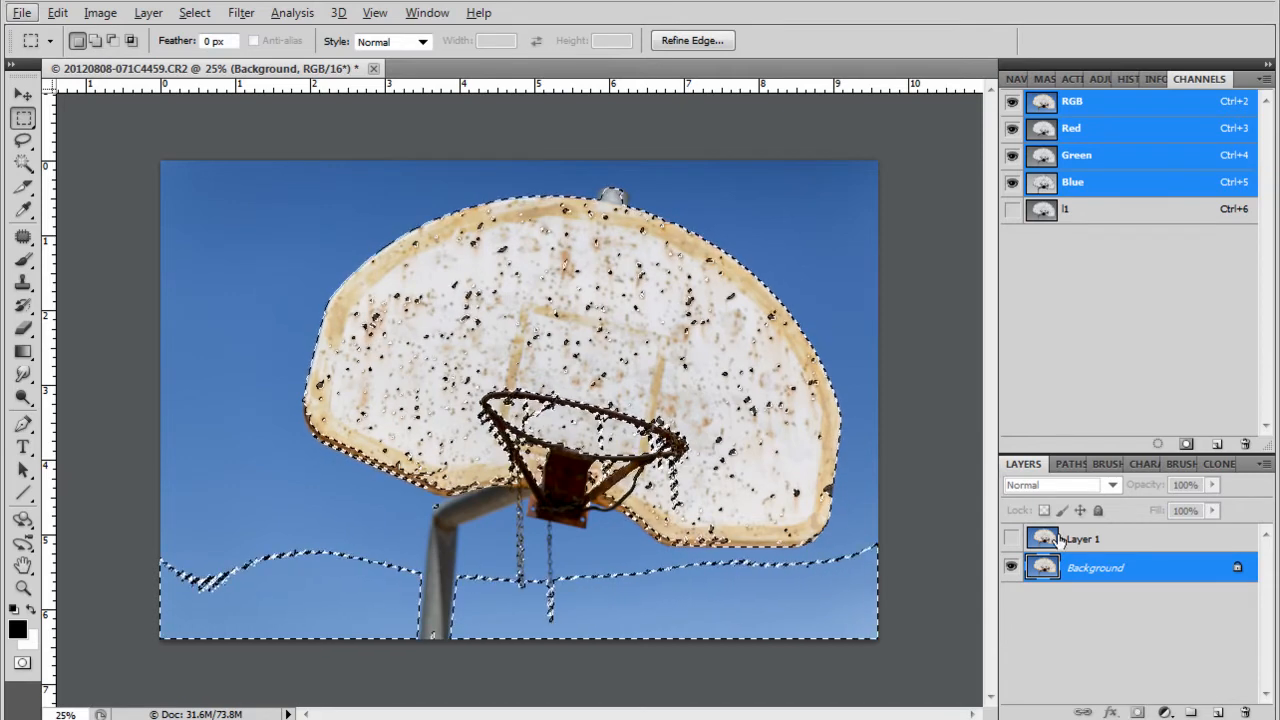
{"action": "key", "text": "alt+bracketright"}
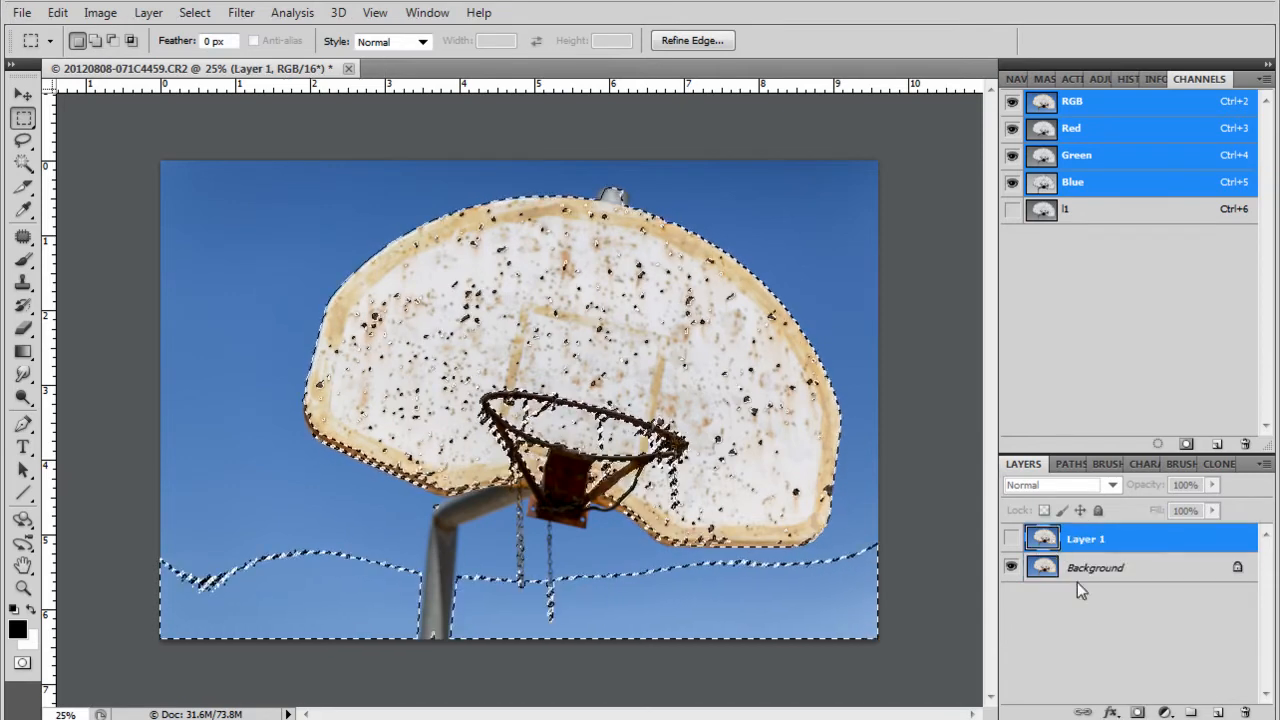
{"action": "left_click", "coordinate": [1137, 712]}
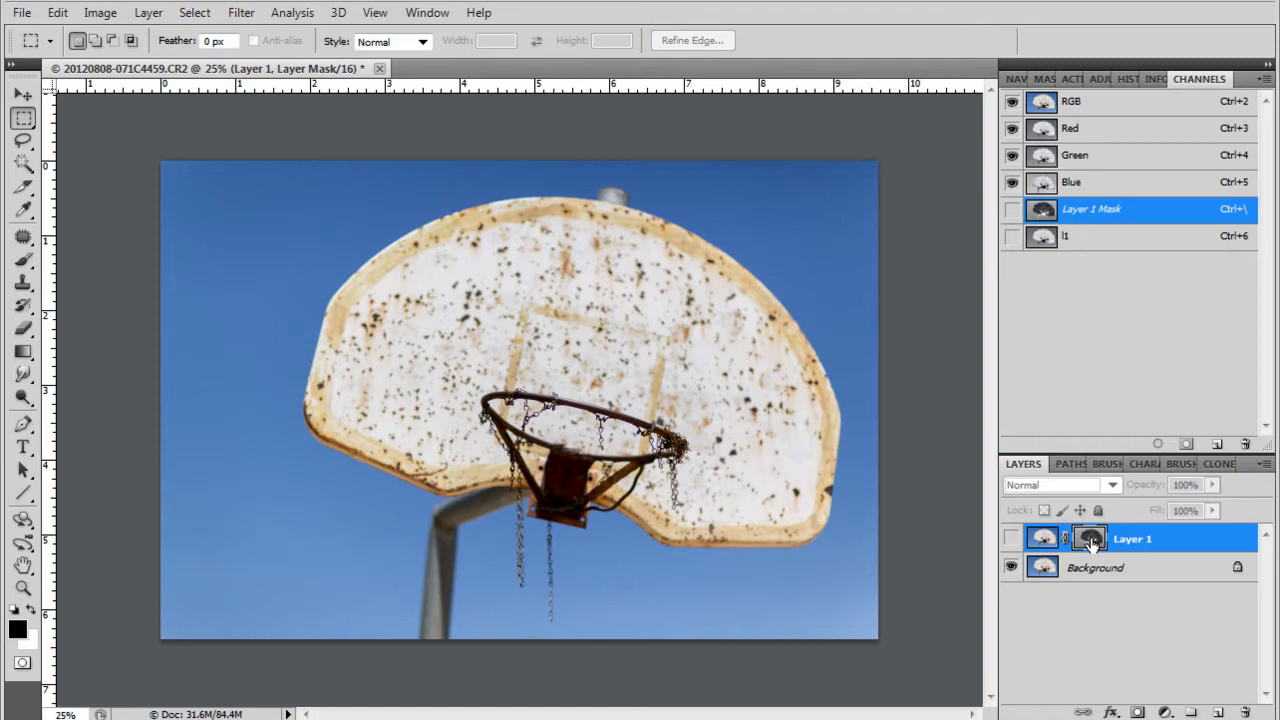
- Display Layer 1's mask on the canvas and apply the Find Edges filter to it
{"action": "left_click", "coordinate": [1090, 540], "text": "alt"}
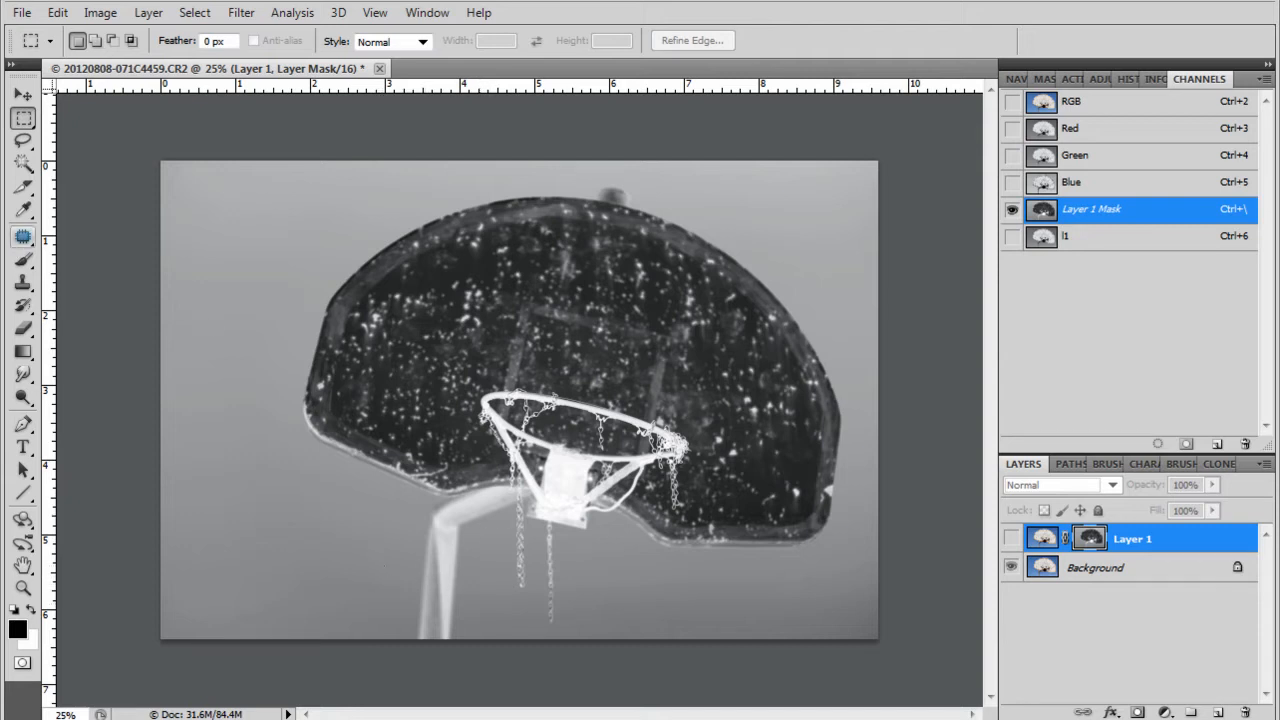
{"action": "left_click", "coordinate": [237, 15]}
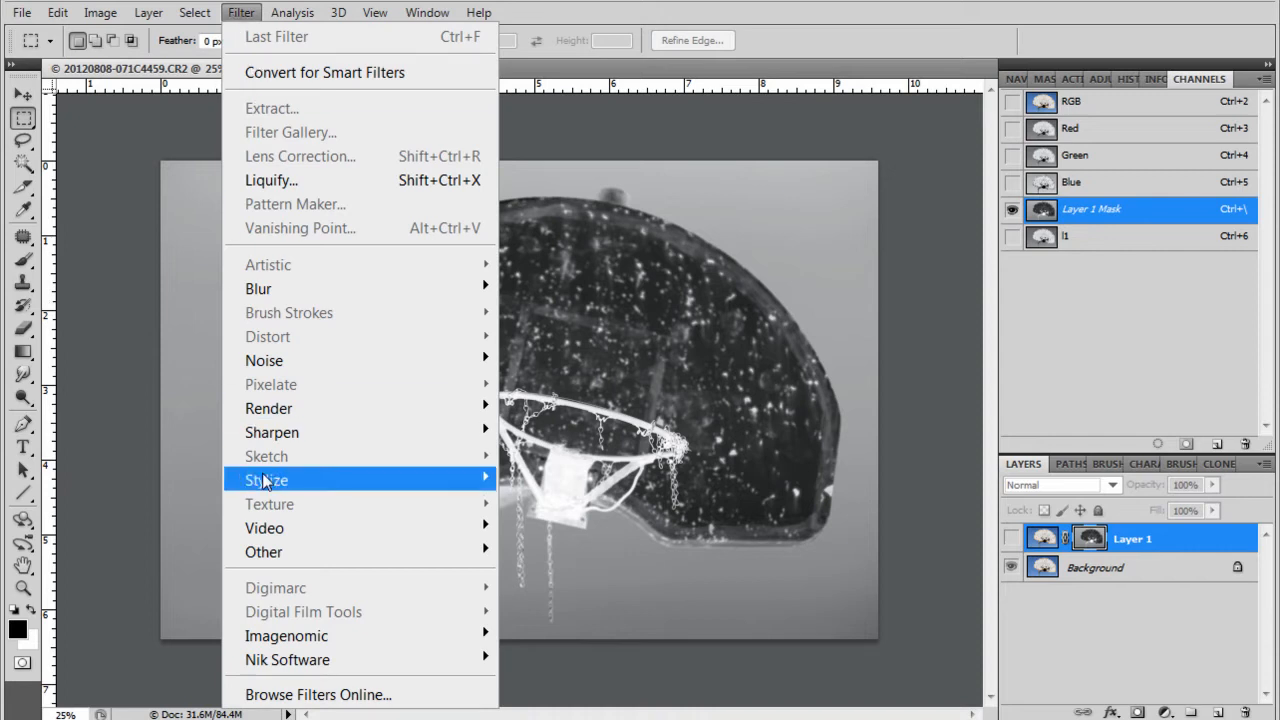
{"action": "mouse_move", "coordinate": [287, 486]}
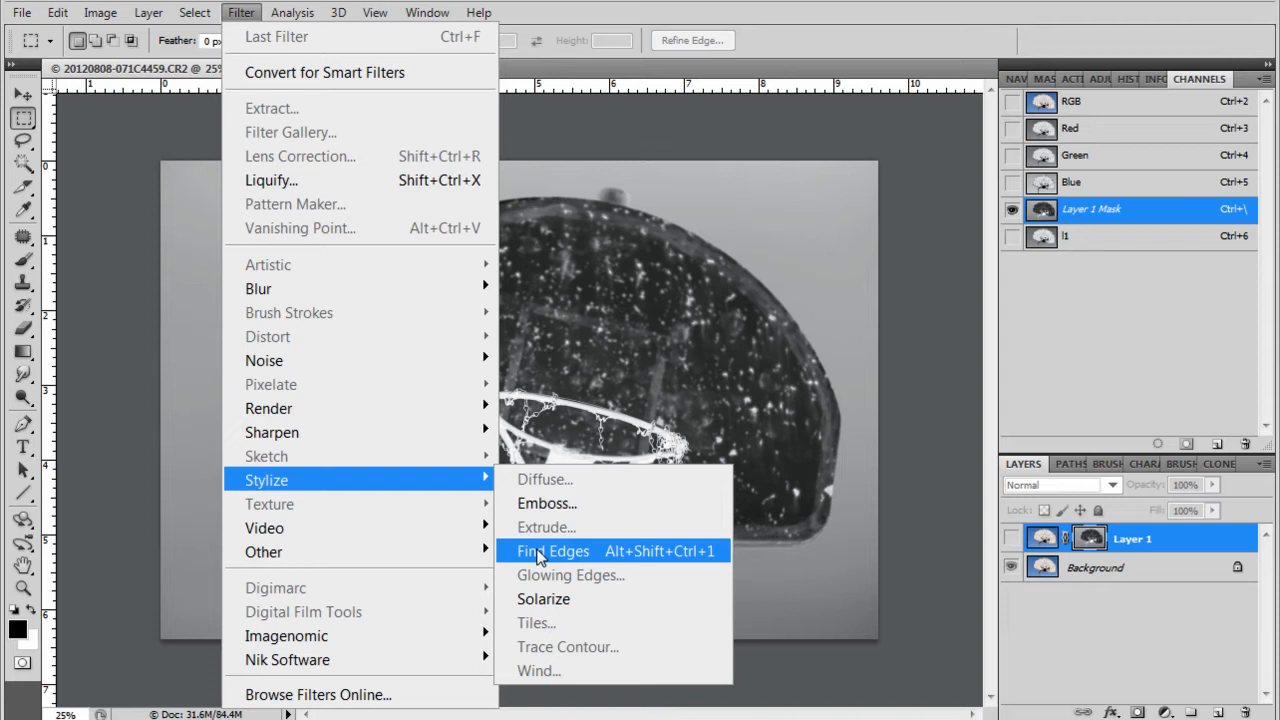
{"action": "left_click", "coordinate": [540, 552]}
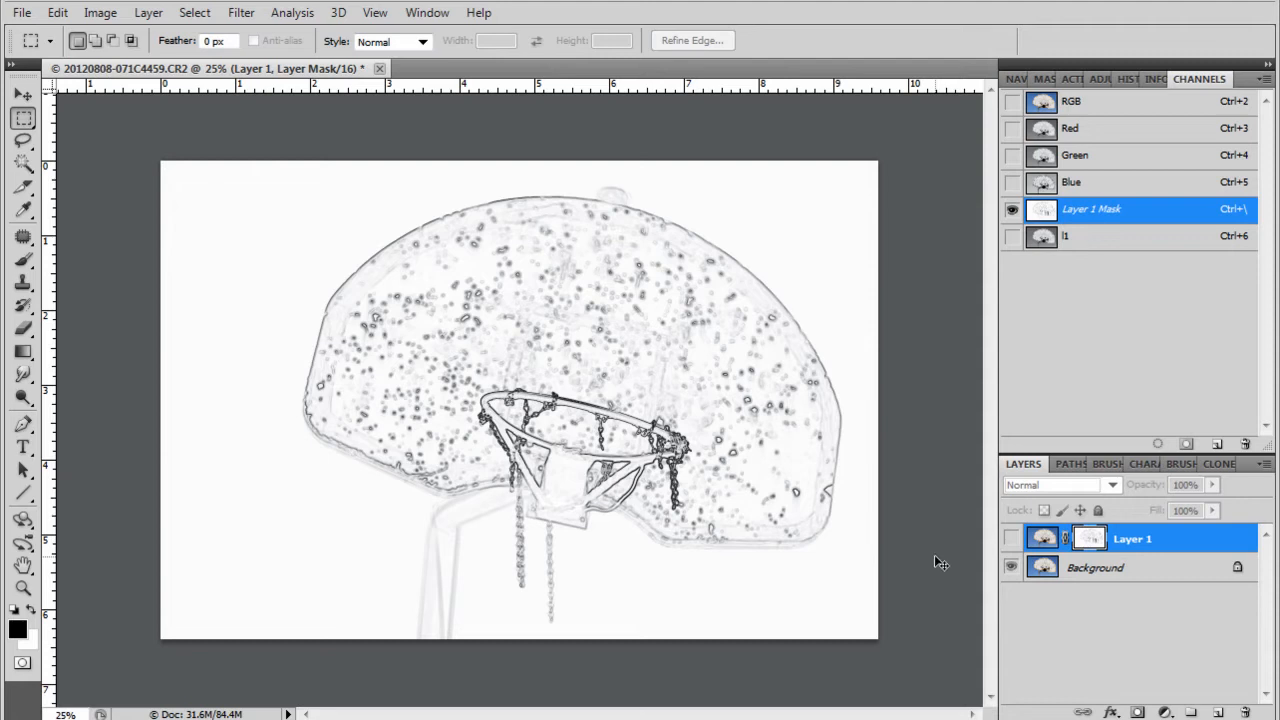
- Increase the mask's contrast with Levels, setting the black input to 66 and the white input to 241
{"action": "key", "text": "ctrl+l"}
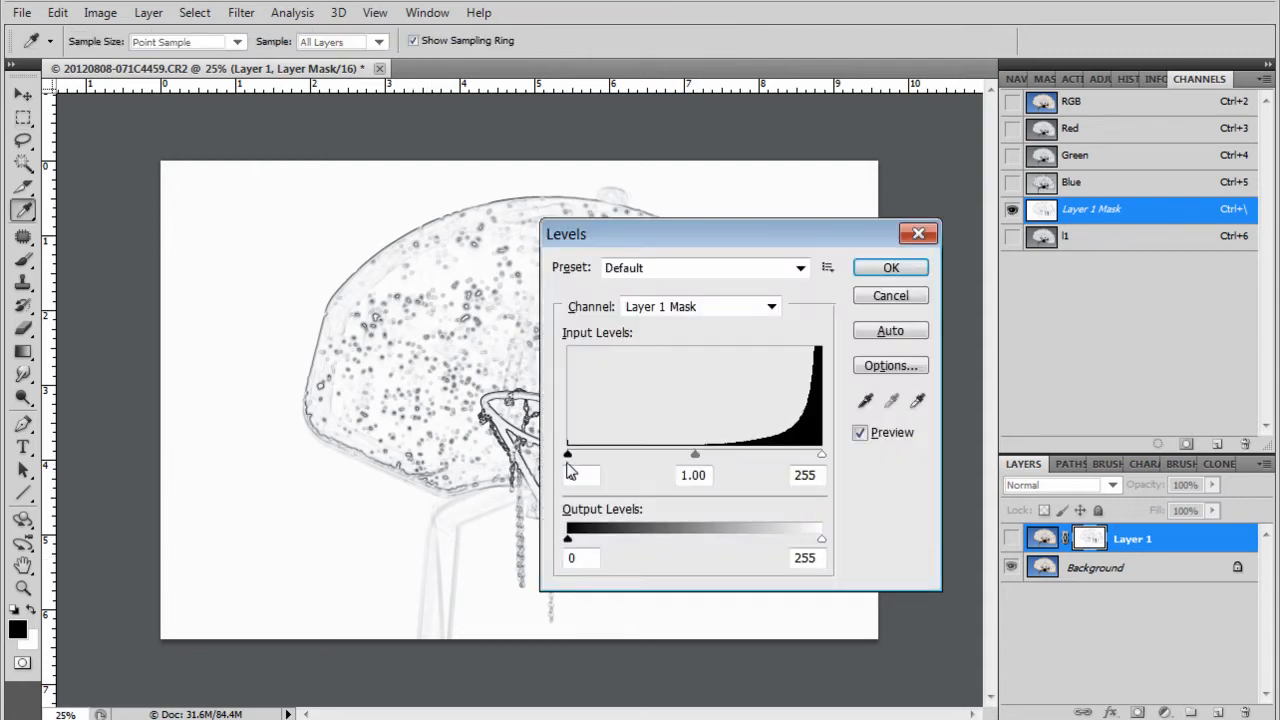
{"action": "left_click_drag", "start_coordinate": [568, 456], "coordinate": [656, 457]}
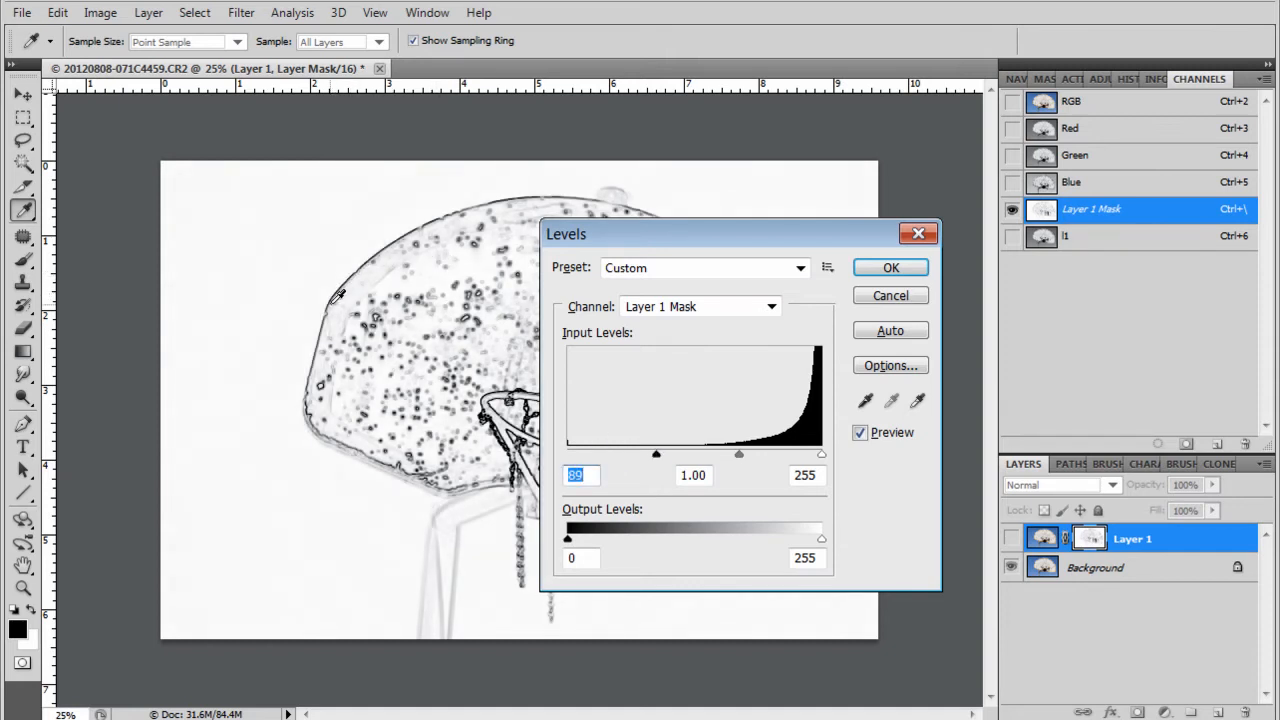
{"action": "mouse_move", "coordinate": [657, 458]}
{"action": "left_mouse_down"}
{"action": "mouse_move", "coordinate": [597, 458]}
{"action": "mouse_move", "coordinate": [717, 458]}
{"action": "mouse_move", "coordinate": [586, 458]}
{"action": "mouse_move", "coordinate": [650, 458]}
{"action": "mouse_move", "coordinate": [632, 458]}
{"action": "left_mouse_up"}
{"action": "mouse_move", "coordinate": [820, 456]}
{"action": "left_mouse_down"}
{"action": "mouse_move", "coordinate": [778, 456]}
{"action": "mouse_move", "coordinate": [808, 462]}
{"action": "left_mouse_up"}
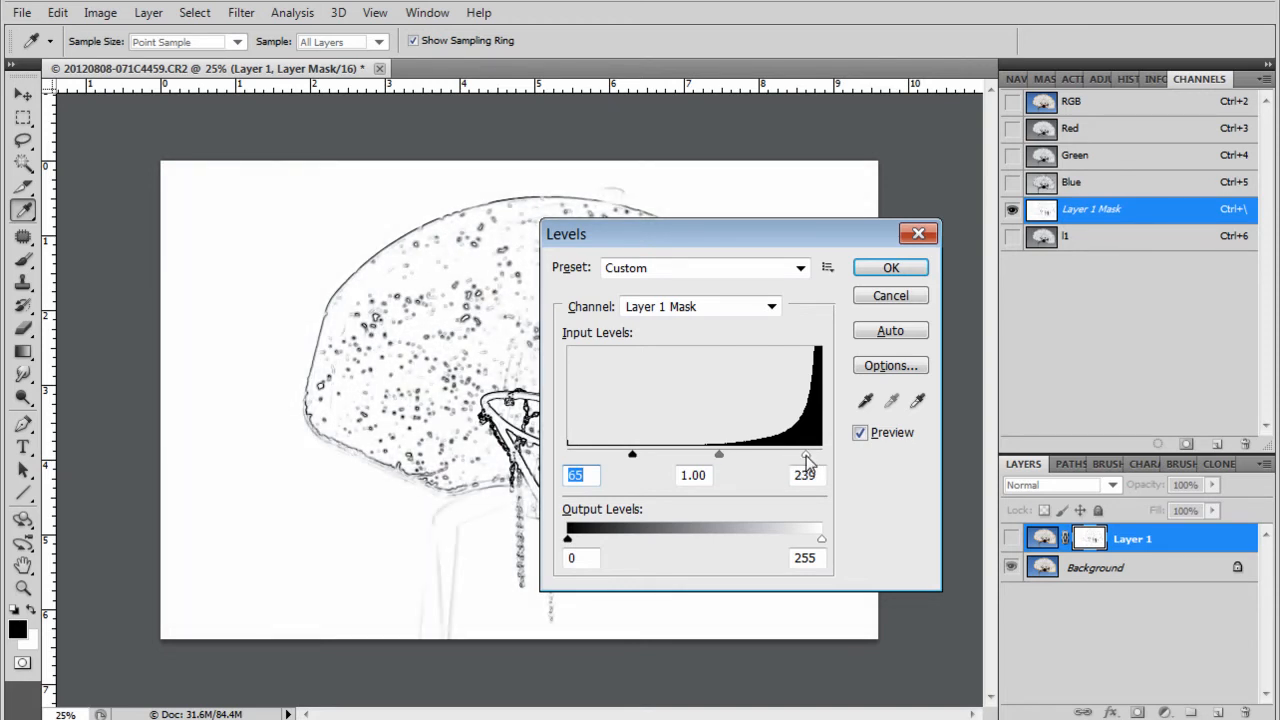
{"action": "mouse_move", "coordinate": [632, 458]}
{"action": "left_mouse_down"}
{"action": "mouse_move", "coordinate": [614, 458]}
{"action": "mouse_move", "coordinate": [633, 458]}
{"action": "left_mouse_up"}
{"action": "left_click_drag", "start_coordinate": [805, 457], "coordinate": [808, 457]}
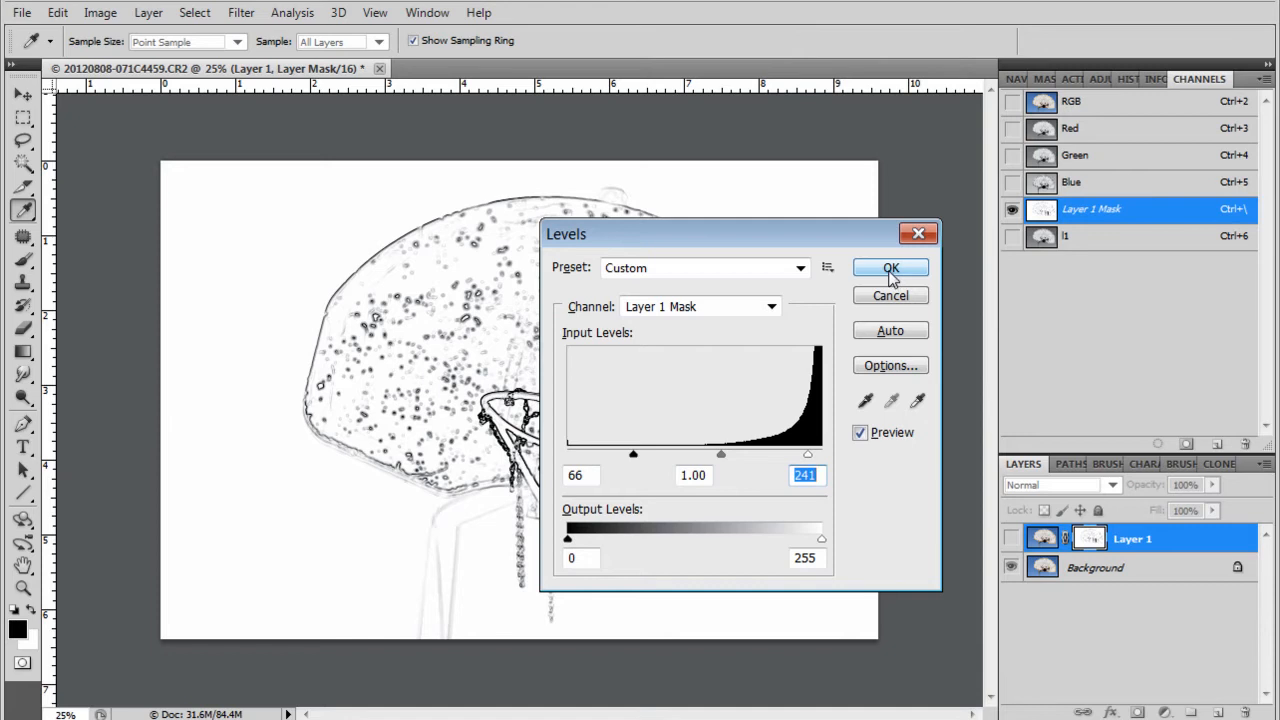
{"action": "left_click", "coordinate": [890, 268]}
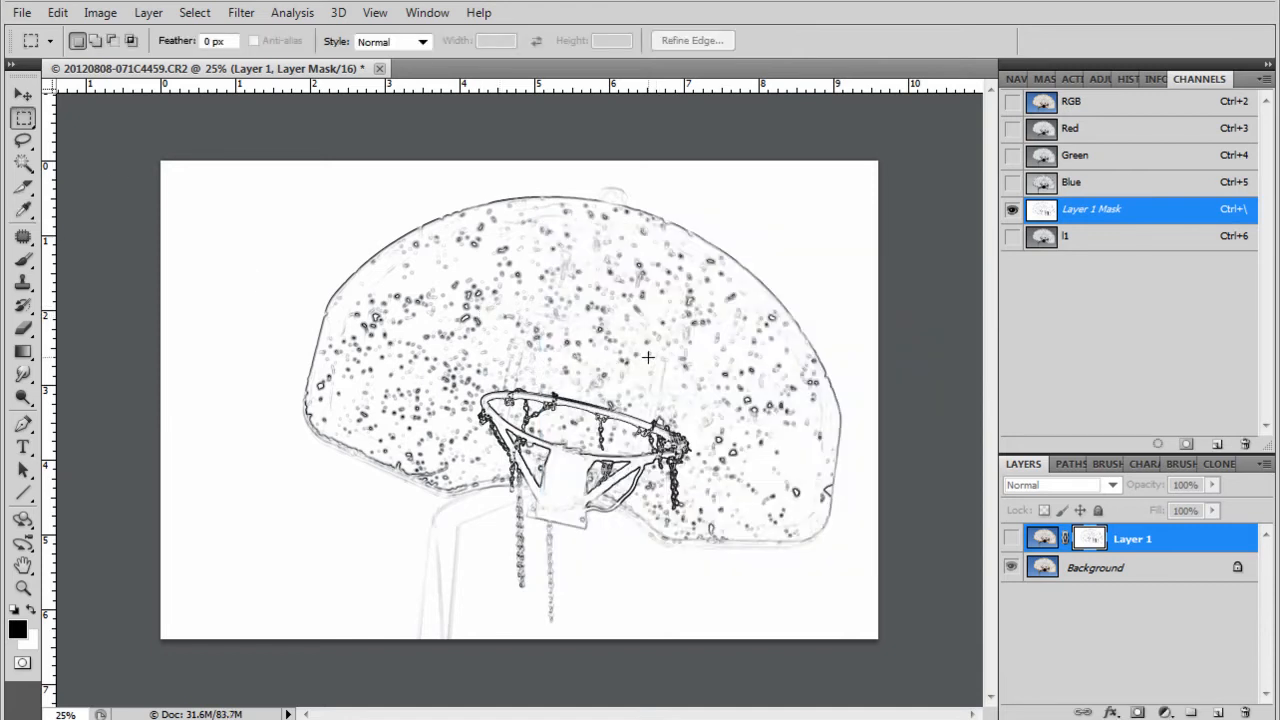
- Soften the edge mask with a Gaussian Blur of 1.0 pixel radius
{"action": "key", "text": "z"}
{"action": "left_click_drag", "start_coordinate": [566, 348], "coordinate": [584, 370]}
{"action": "key", "text": "m"}
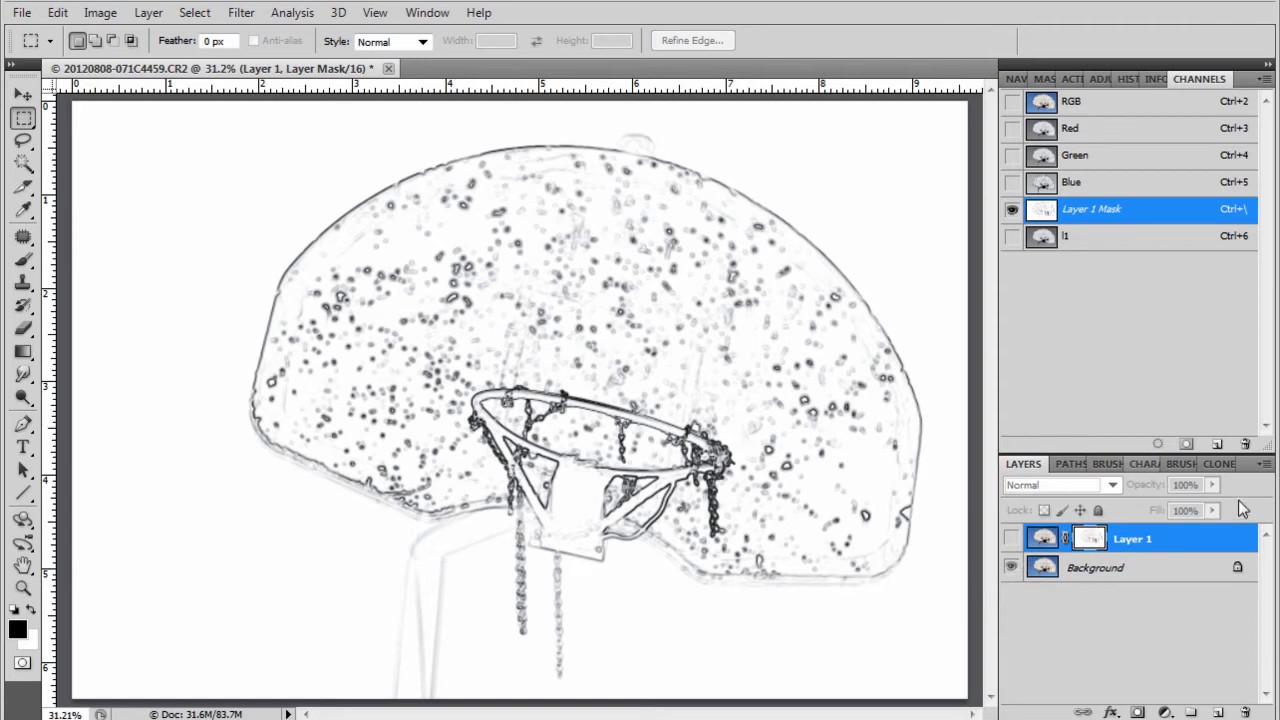
{"action": "left_click", "coordinate": [243, 14]}
{"action": "mouse_move", "coordinate": [477, 303]}
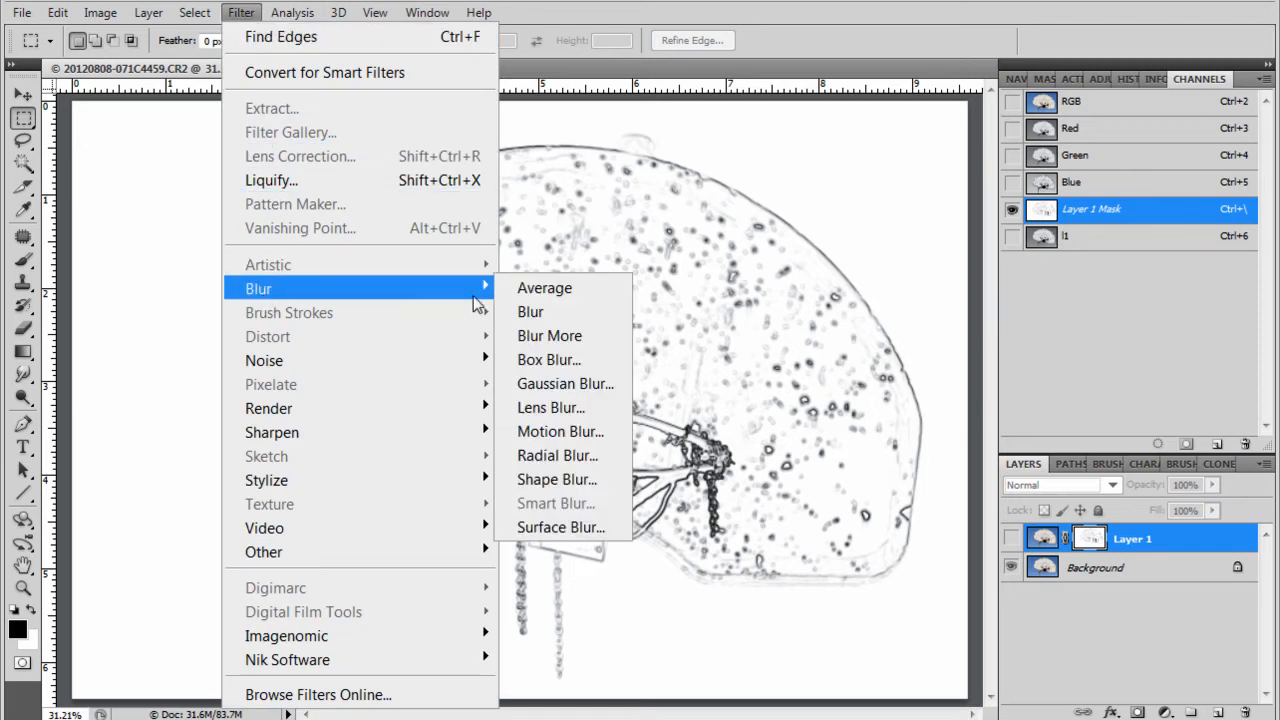
{"action": "left_click", "coordinate": [545, 383]}
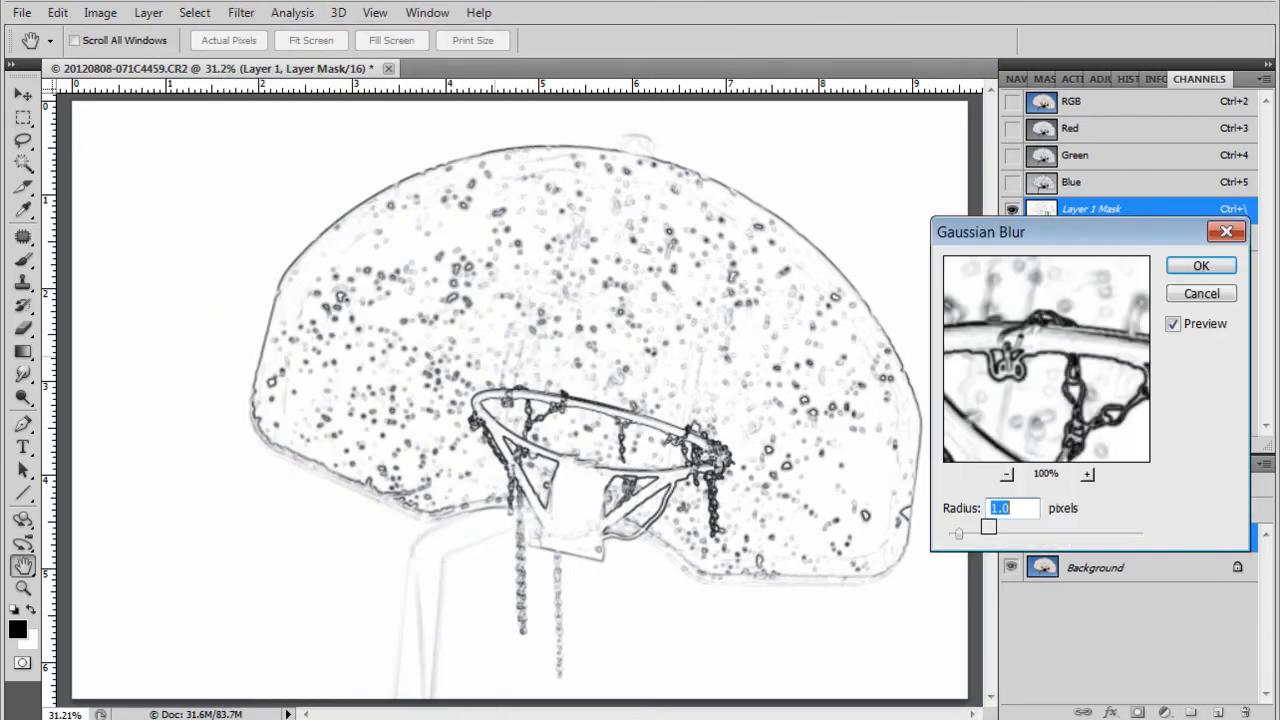
{"action": "mouse_move", "coordinate": [993, 352]}
{"action": "left_mouse_down"}
{"action": "mouse_move", "coordinate": [1012, 360]}
{"action": "mouse_move", "coordinate": [993, 333]}
{"action": "left_mouse_up"}
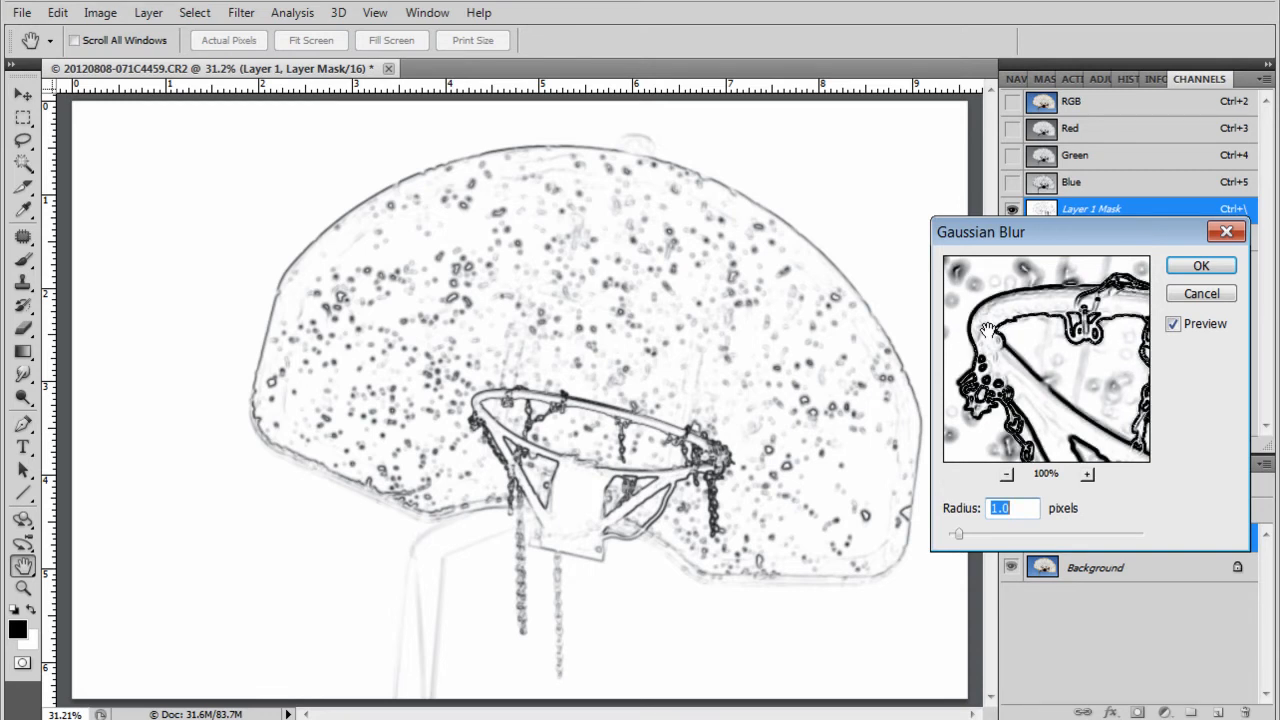
{"action": "left_click", "coordinate": [1204, 263]}
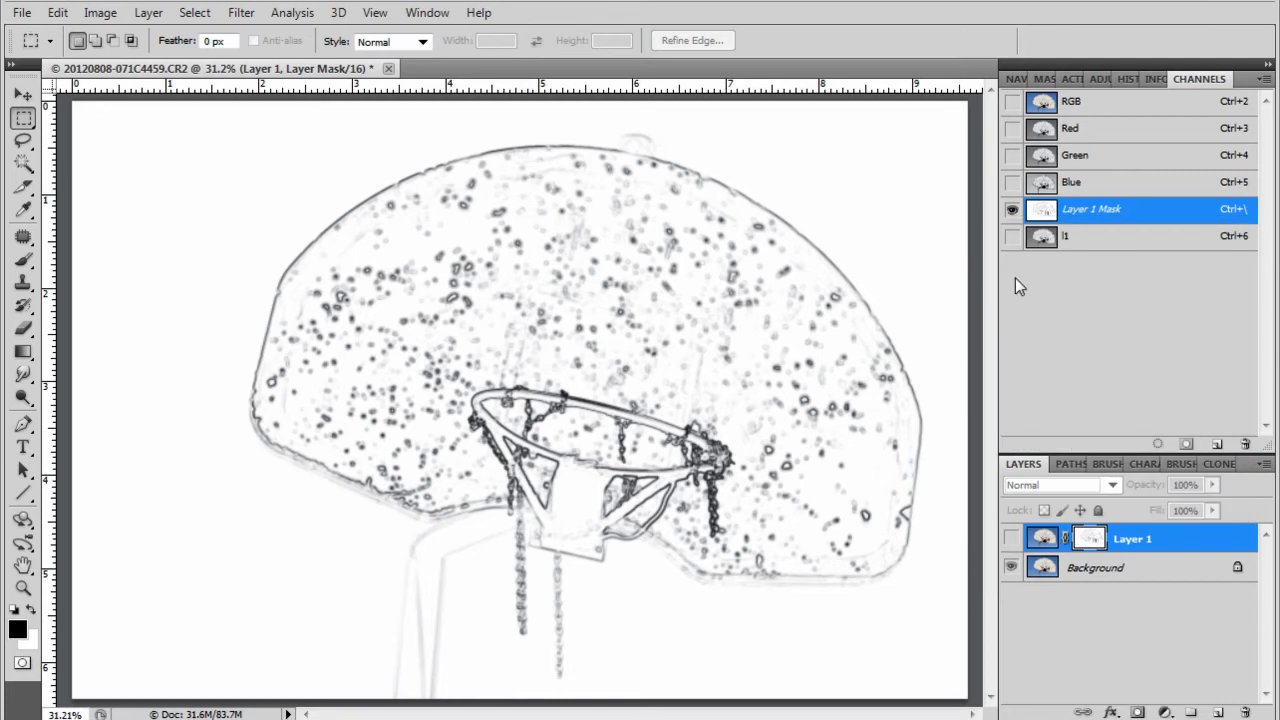
- Return to the colour image with Layer 1 visible and make the layer's image active instead of its mask
{"action": "left_click", "coordinate": [1010, 541]}
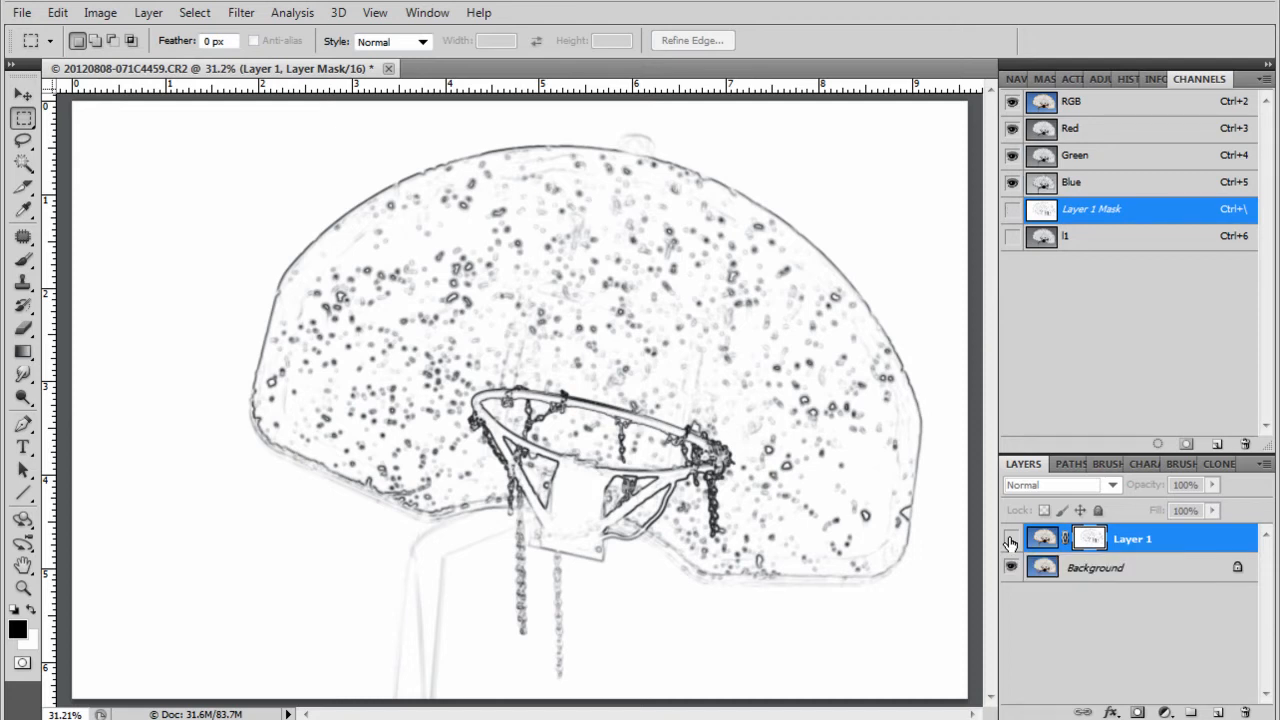
{"action": "left_click", "coordinate": [1010, 541]}
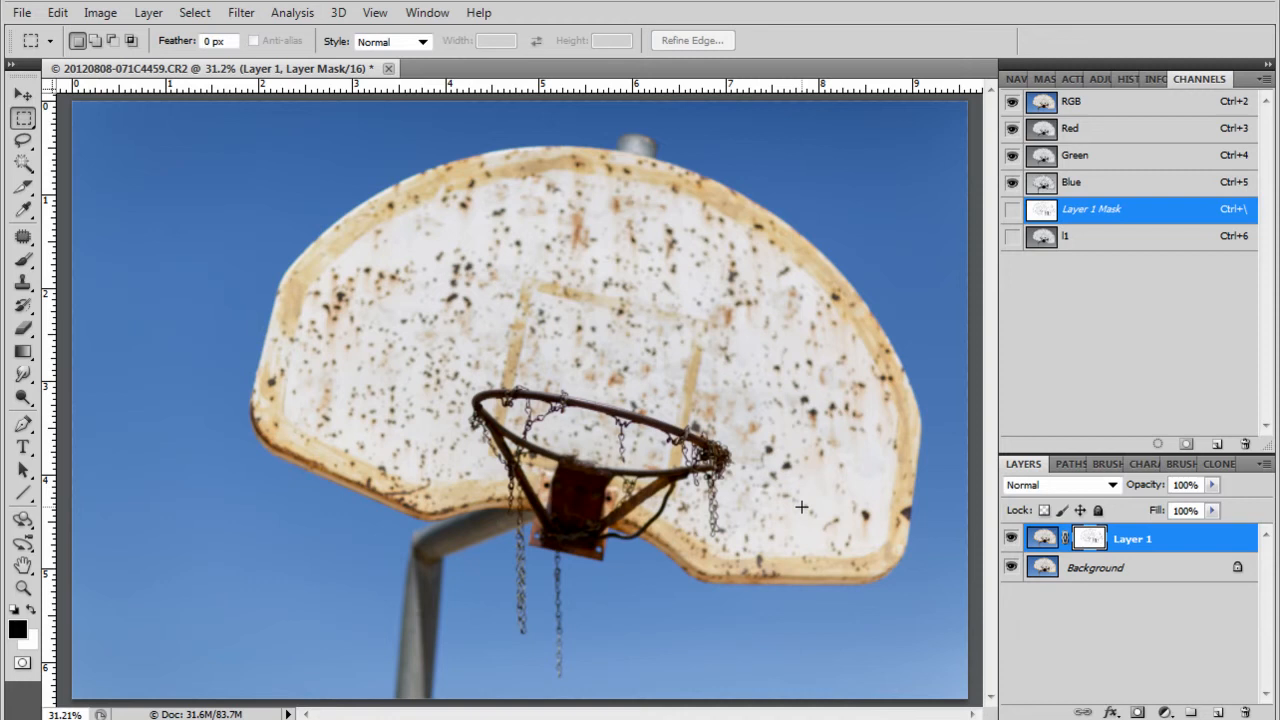
{"action": "left_click", "coordinate": [1036, 542]}
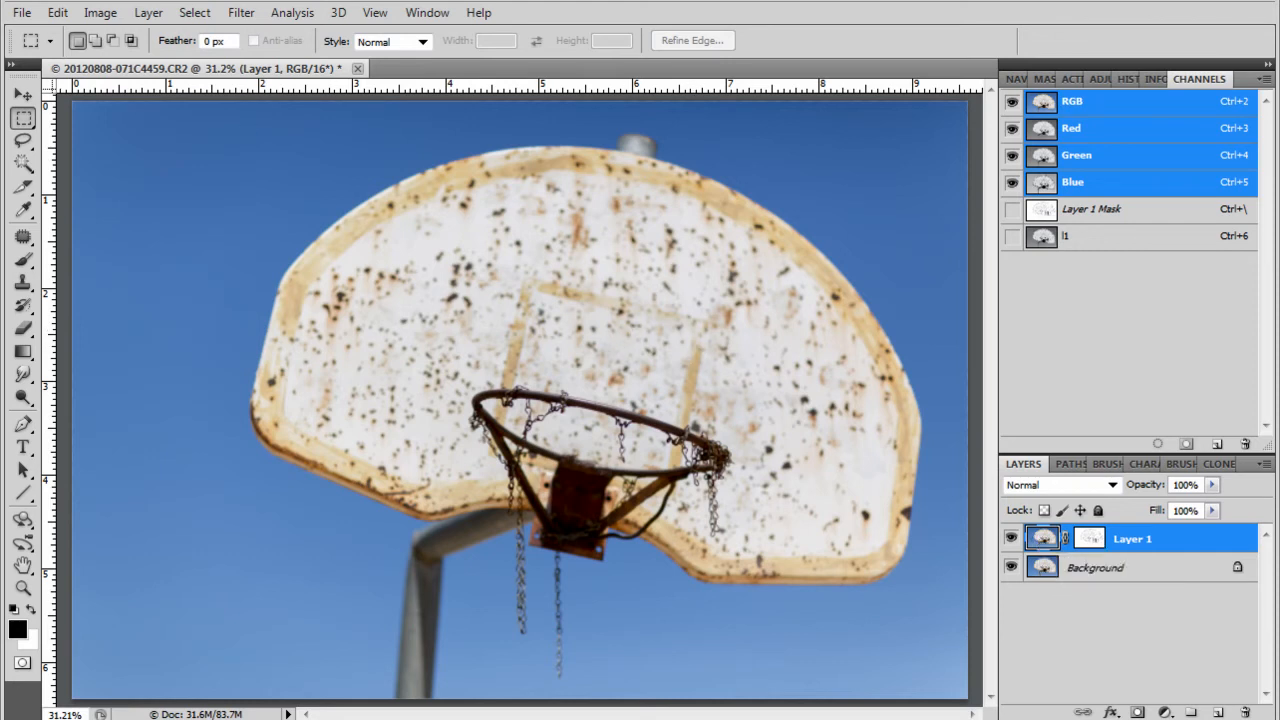
{"action": "left_click", "coordinate": [240, 13]}
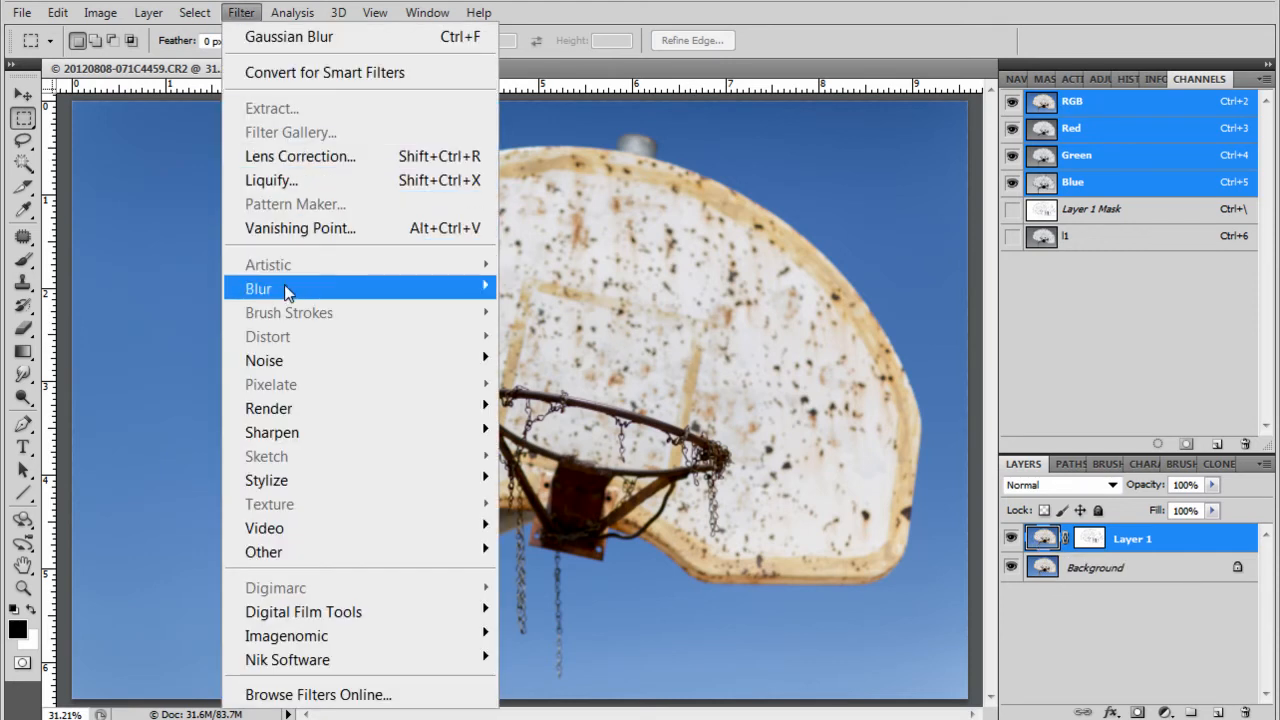
{"action": "mouse_move", "coordinate": [385, 300]}
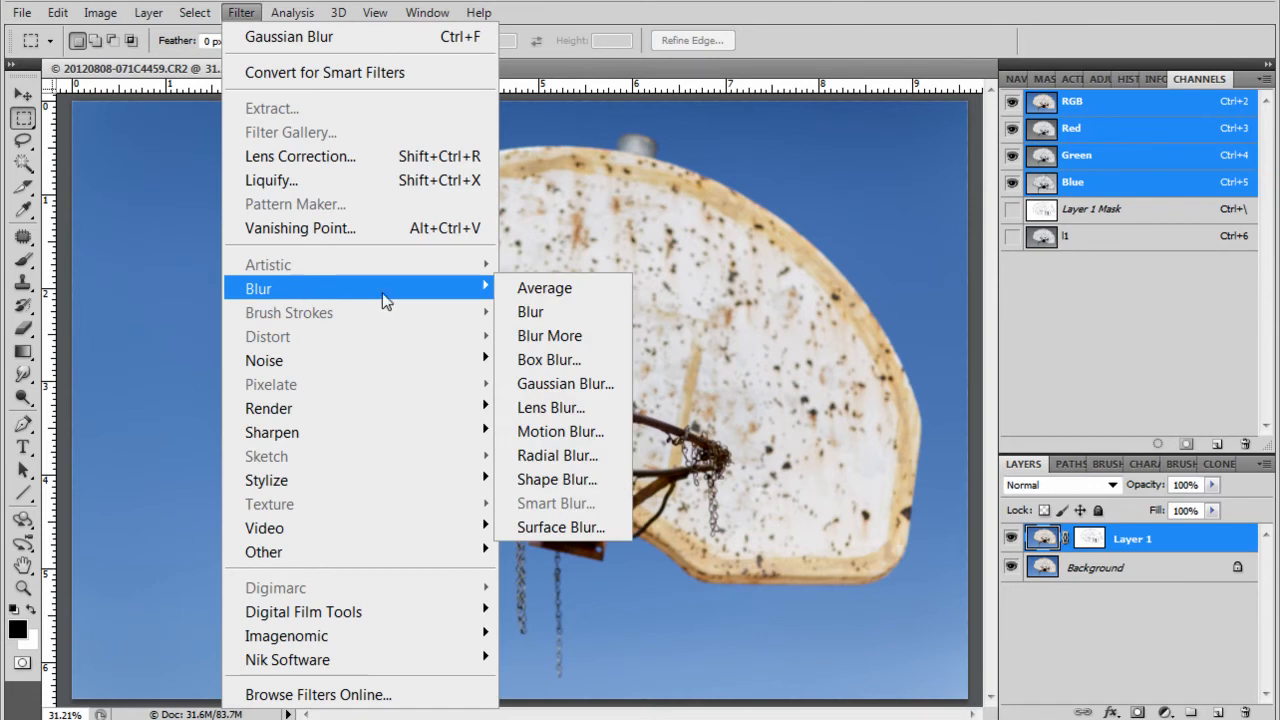
{"action": "left_click", "coordinate": [541, 388]}
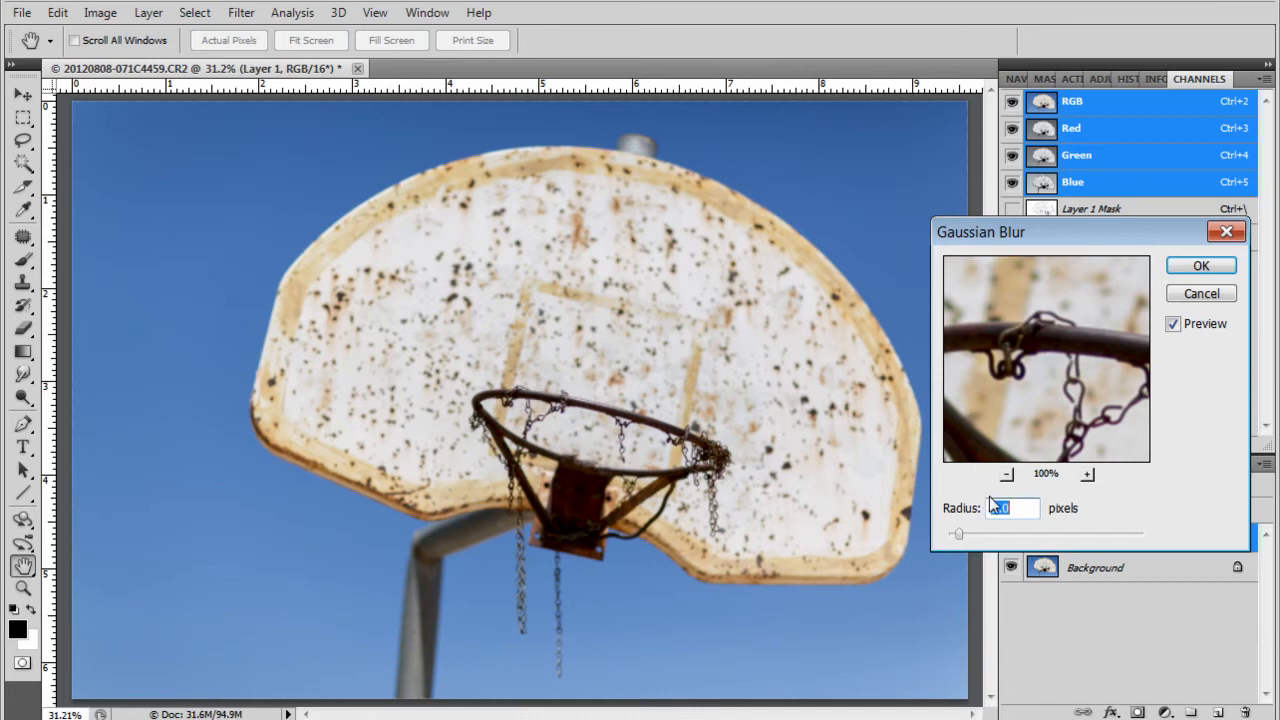
{"action": "left_click", "coordinate": [1200, 295]}
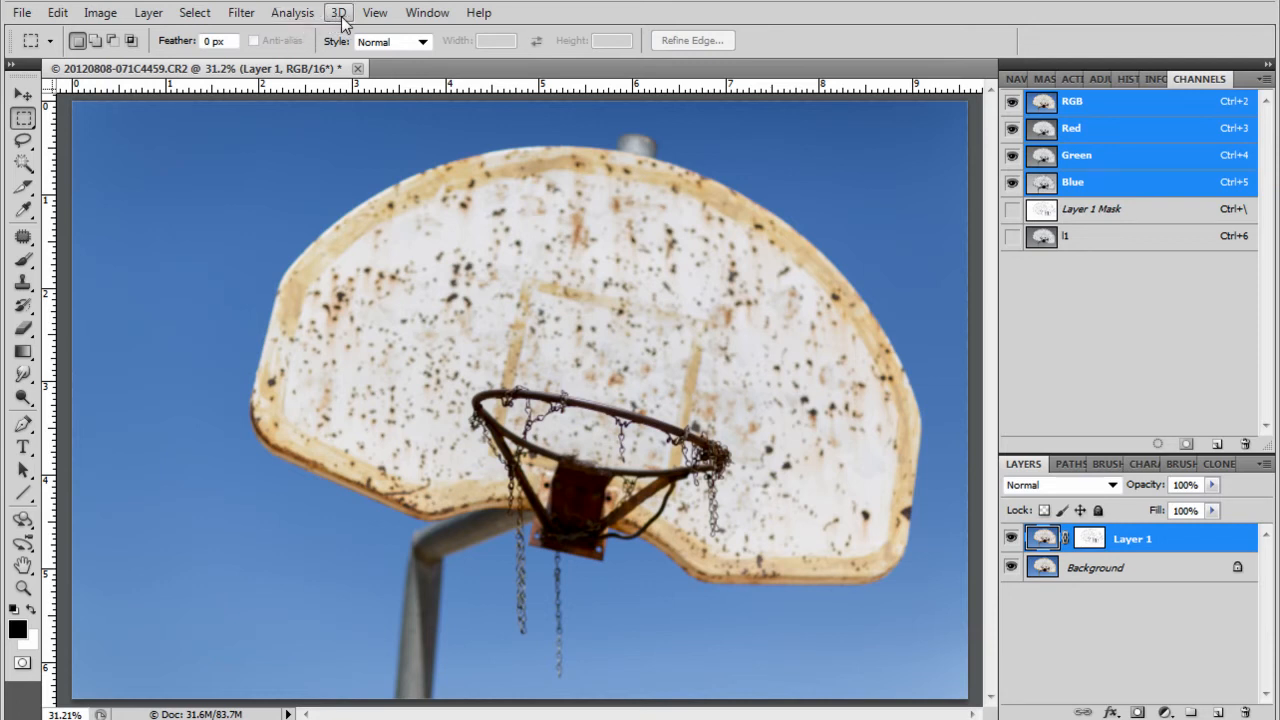
- Apply a High Pass filter with a radius of about 3 pixels to Layer 1's image
{"action": "left_click", "coordinate": [241, 12]}
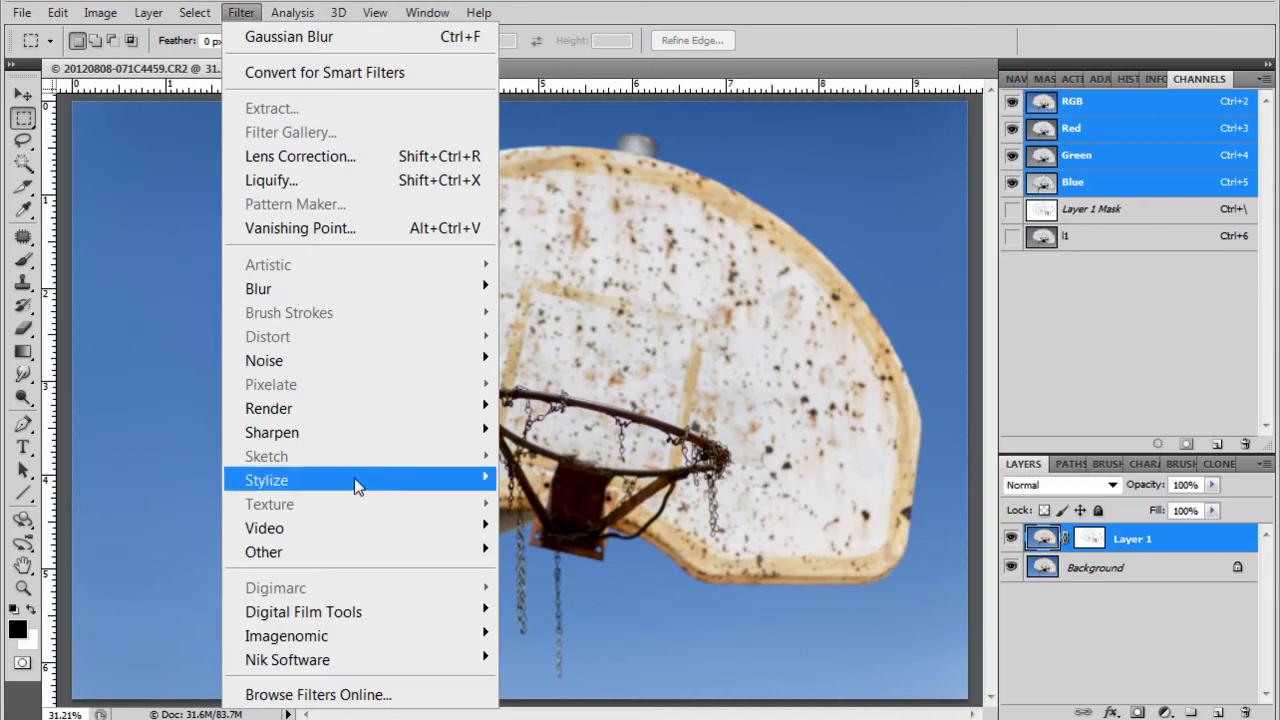
{"action": "mouse_move", "coordinate": [426, 557]}
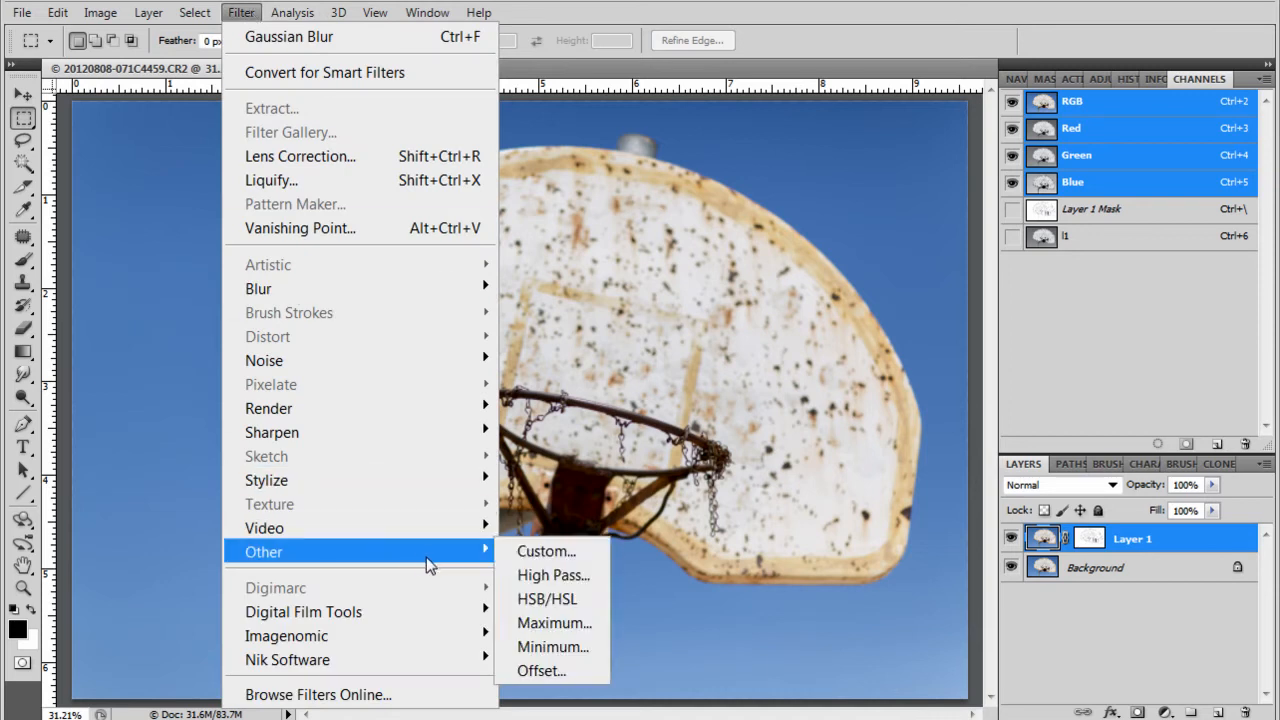
{"action": "left_click", "coordinate": [543, 576]}
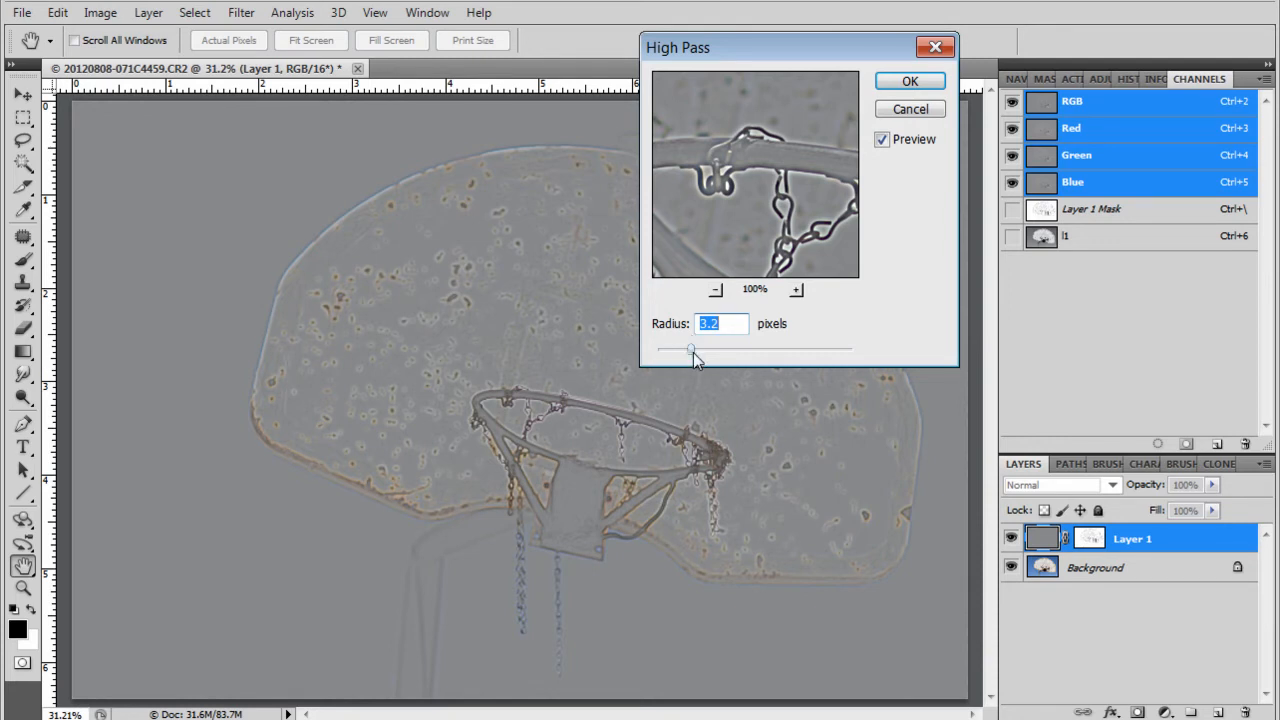
{"action": "left_click_drag", "start_coordinate": [717, 357], "coordinate": [747, 356]}
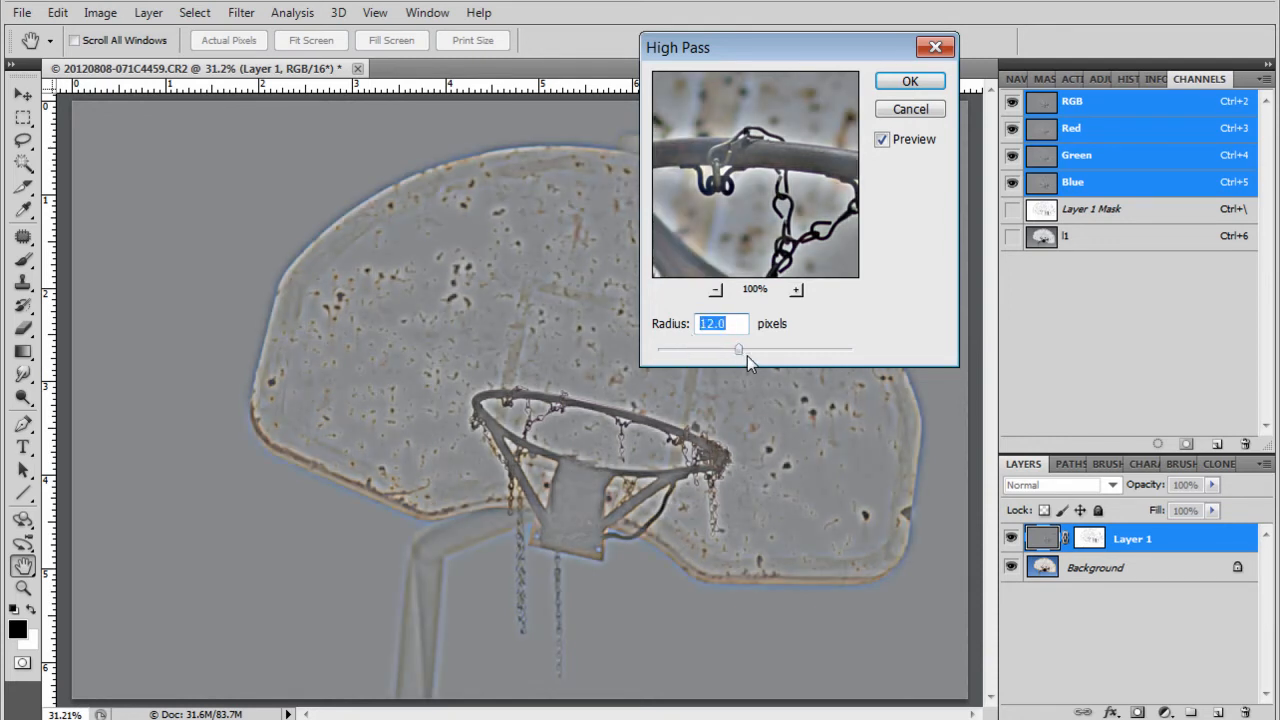
{"action": "left_click_drag", "start_coordinate": [712, 362], "coordinate": [687, 355]}
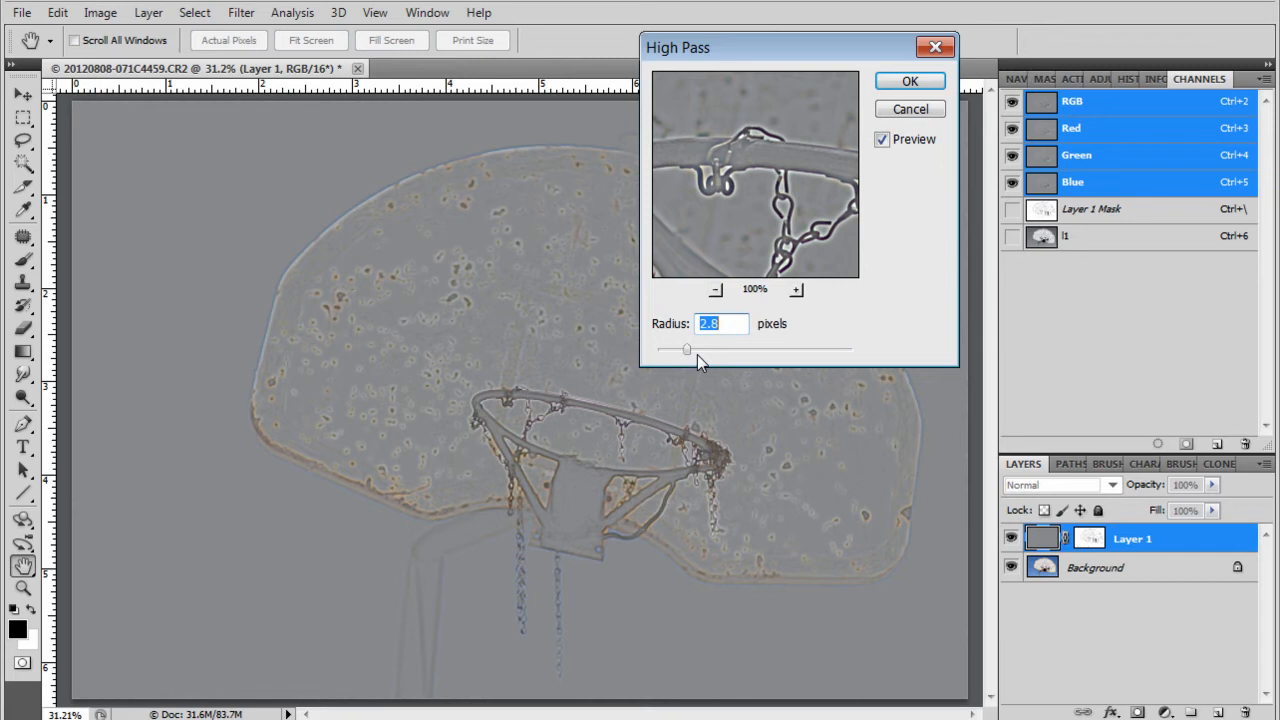
{"action": "left_click_drag", "start_coordinate": [691, 352], "coordinate": [694, 354]}
{"action": "left_click", "coordinate": [908, 81]}
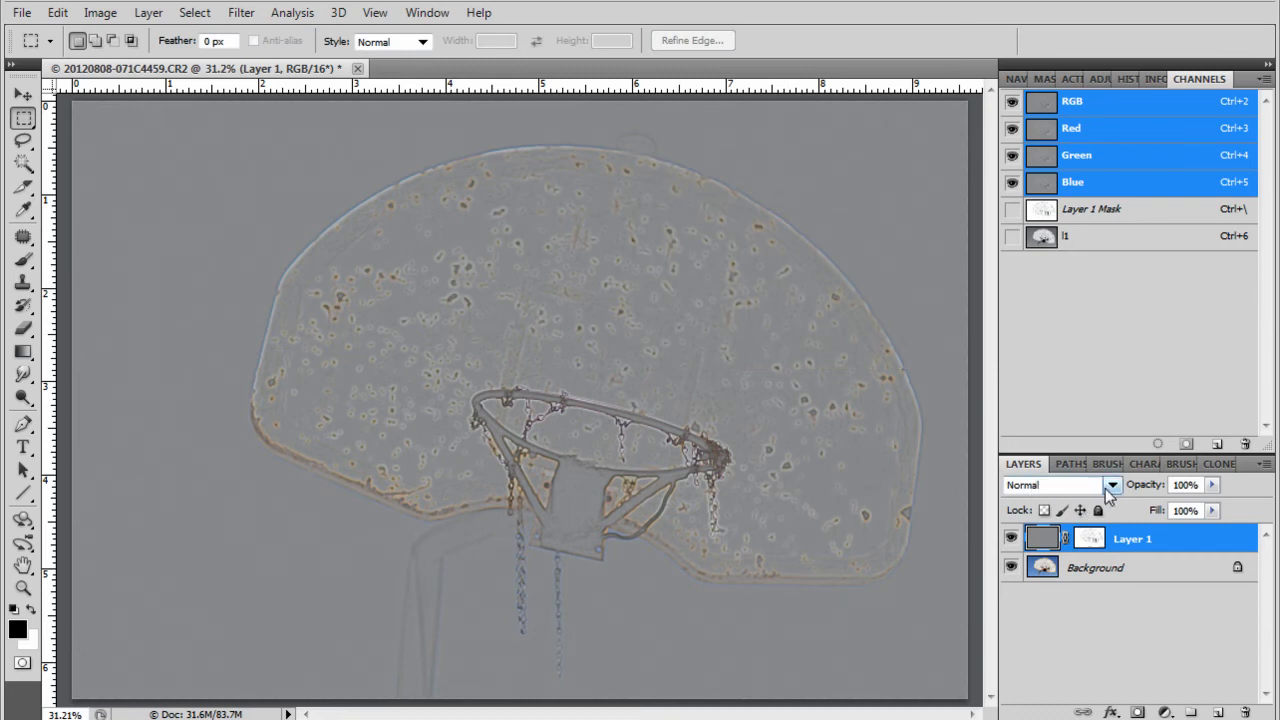
- Set Layer 1's blend mode to Linear Light
{"action": "left_click", "coordinate": [1106, 487]}
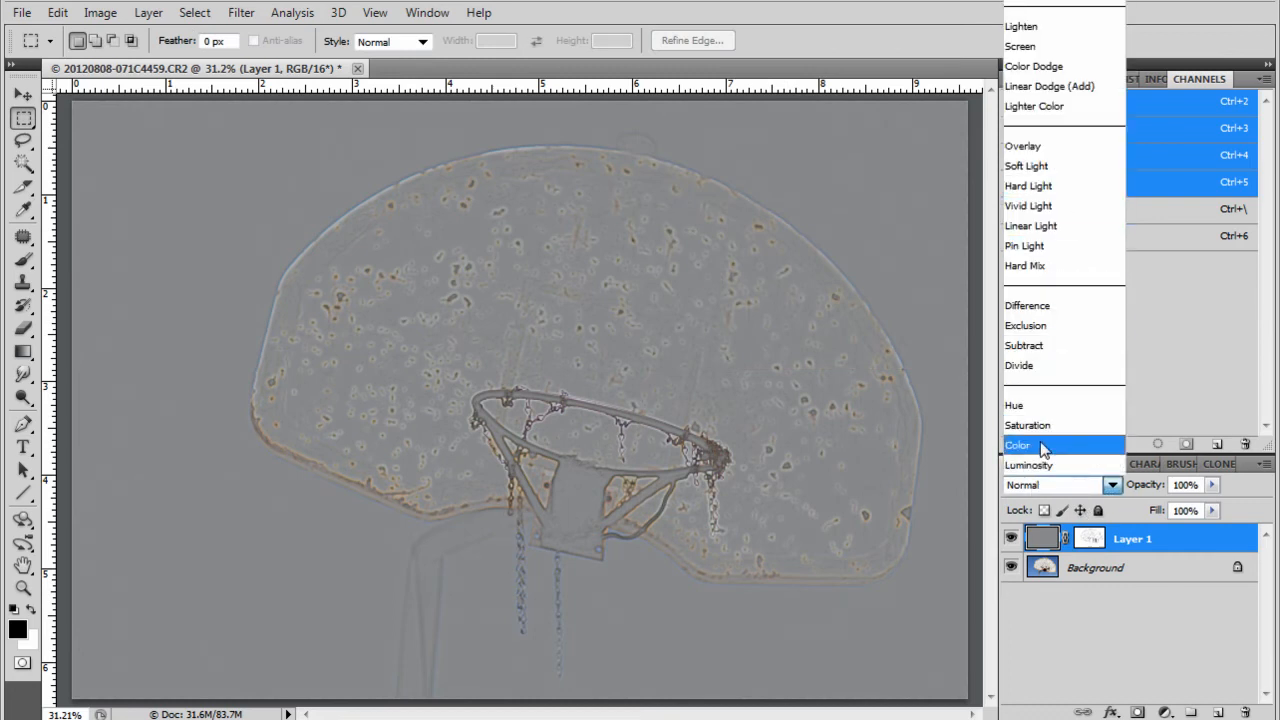
{"action": "left_click", "coordinate": [1040, 228]}
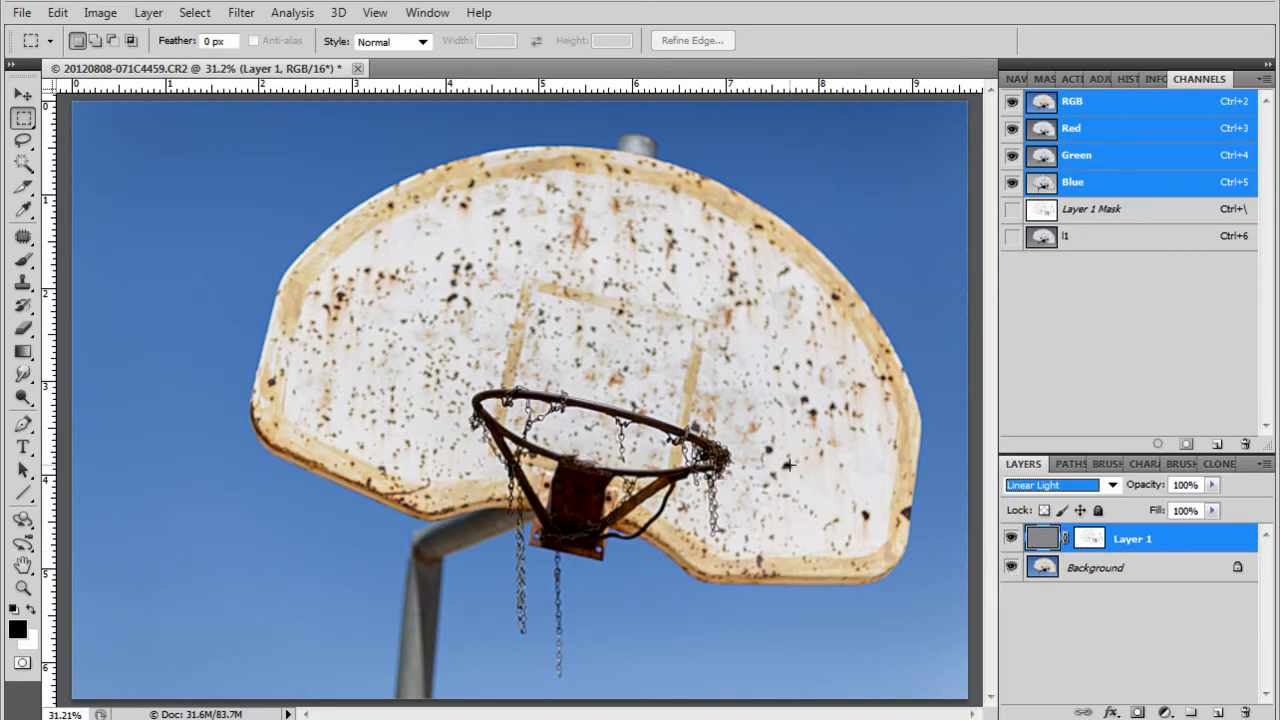
{"action": "left_click", "coordinate": [445, 361]}
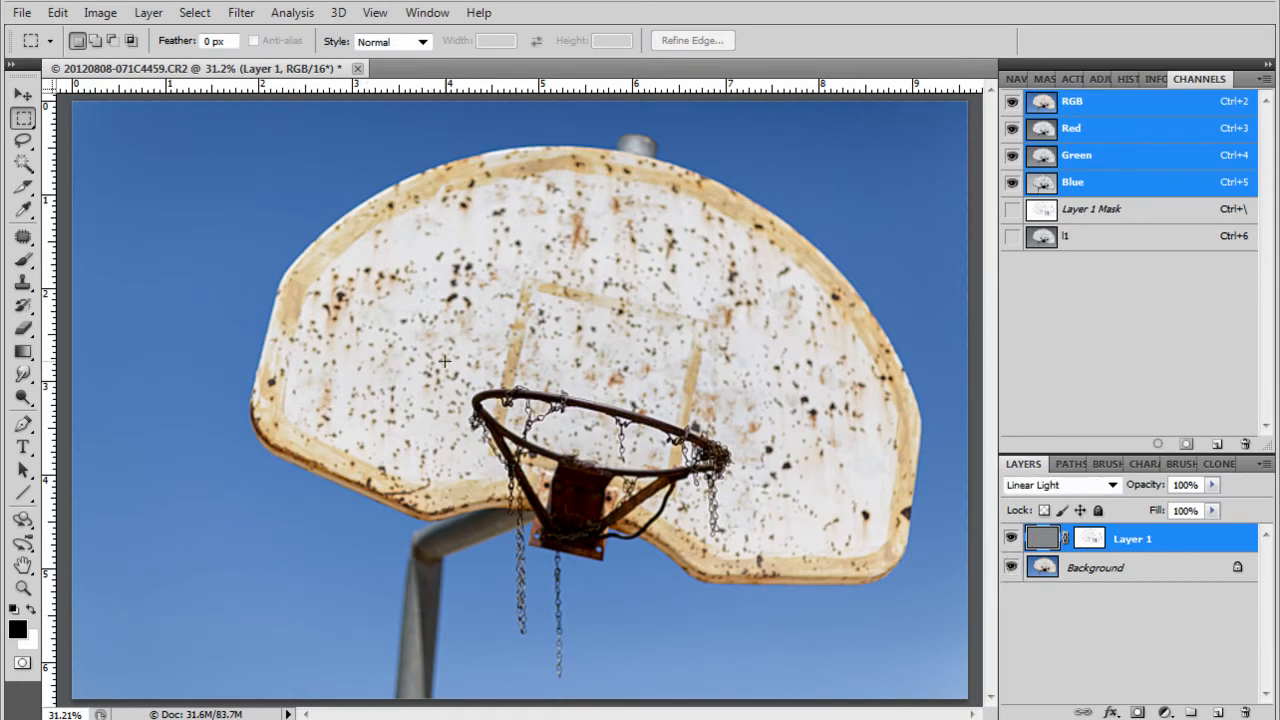
- View the rusty backboard and hoop at 100% and compare the photo with Layer 1 hidden and shown
{"action": "key", "text": "z"}
{"action": "left_click", "coordinate": [447, 361]}
{"action": "left_click", "coordinate": [452, 360]}
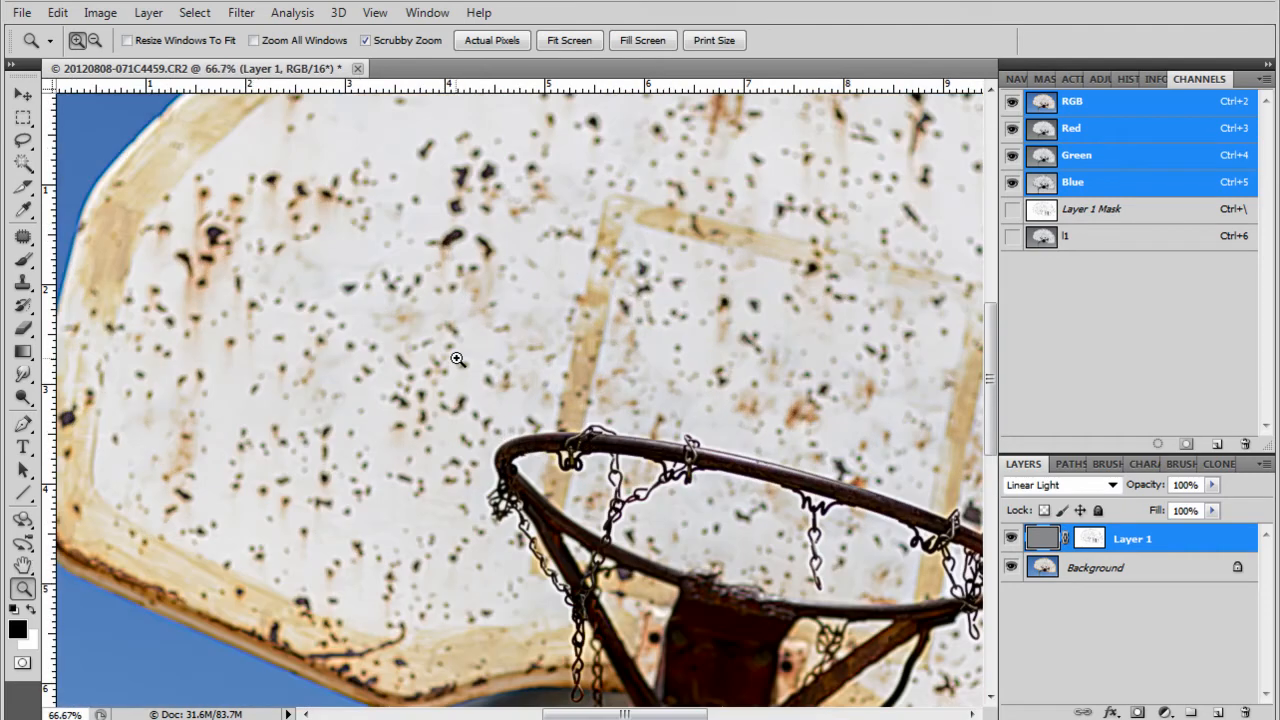
{"action": "left_click", "coordinate": [456, 359]}
{"action": "key", "text": "m"}
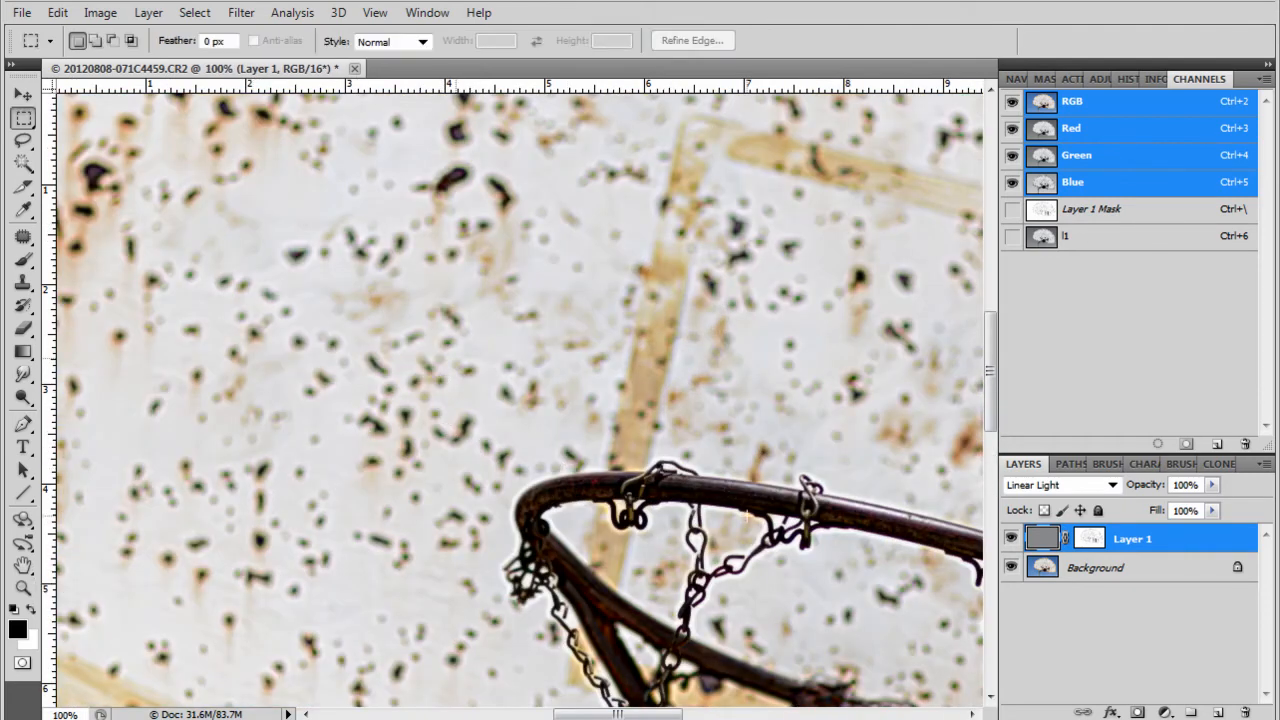
{"action": "left_click", "coordinate": [1012, 539]}
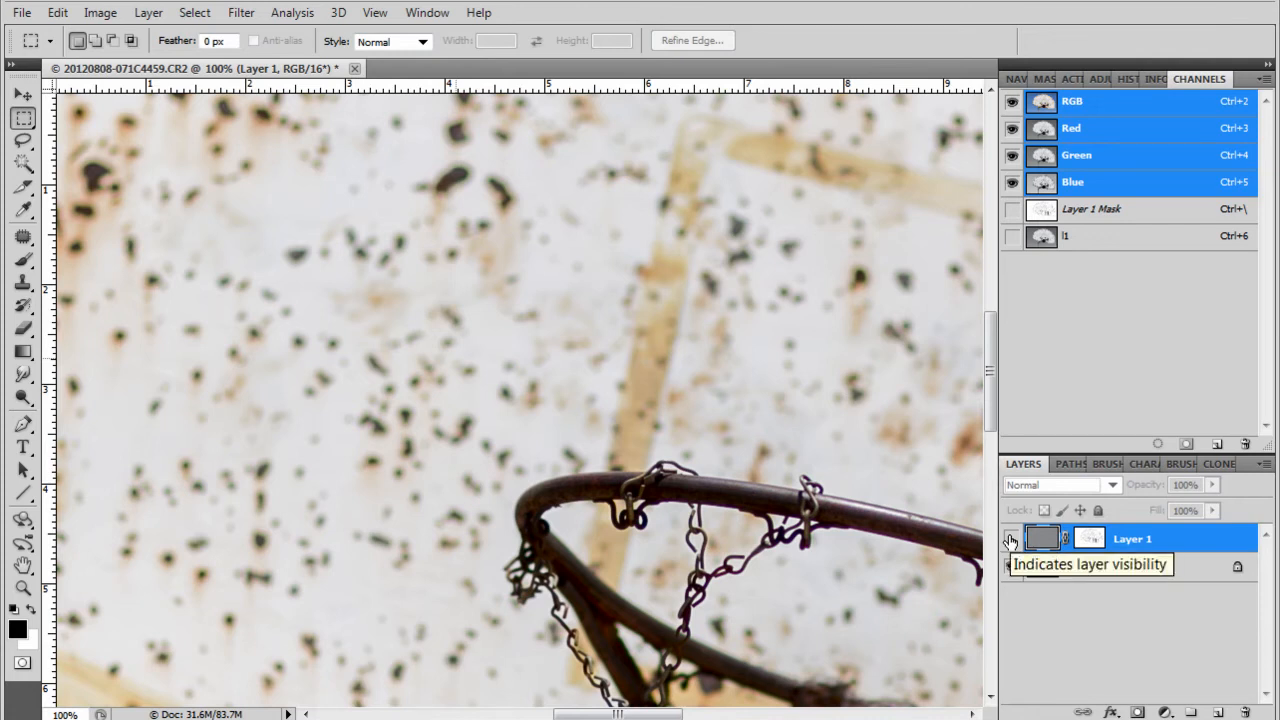
{"action": "left_click", "coordinate": [1012, 540]}
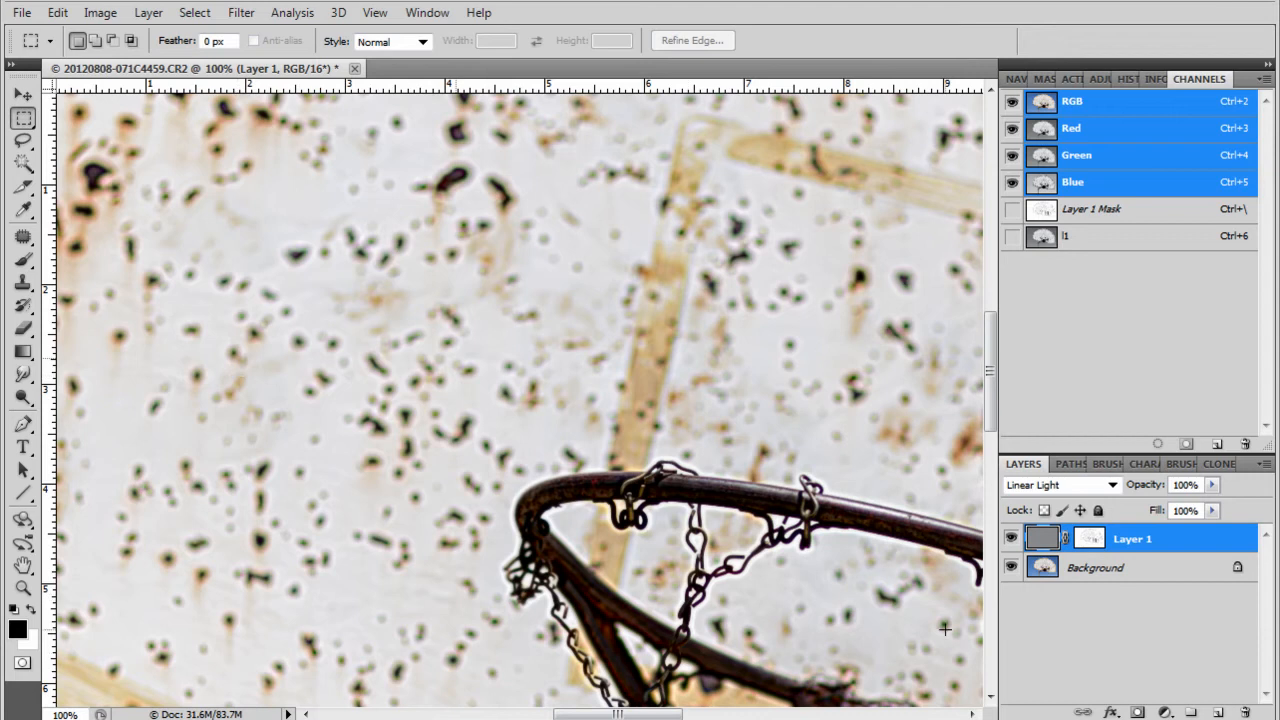
{"action": "left_click", "coordinate": [1010, 540]}
{"action": "left_click", "coordinate": [1010, 540]}
- Compare the backboard's outer edge against the sky with Layer 1 hidden and shown
{"action": "left_click_drag", "start_coordinate": [255, 348], "coordinate": [629, 571]}
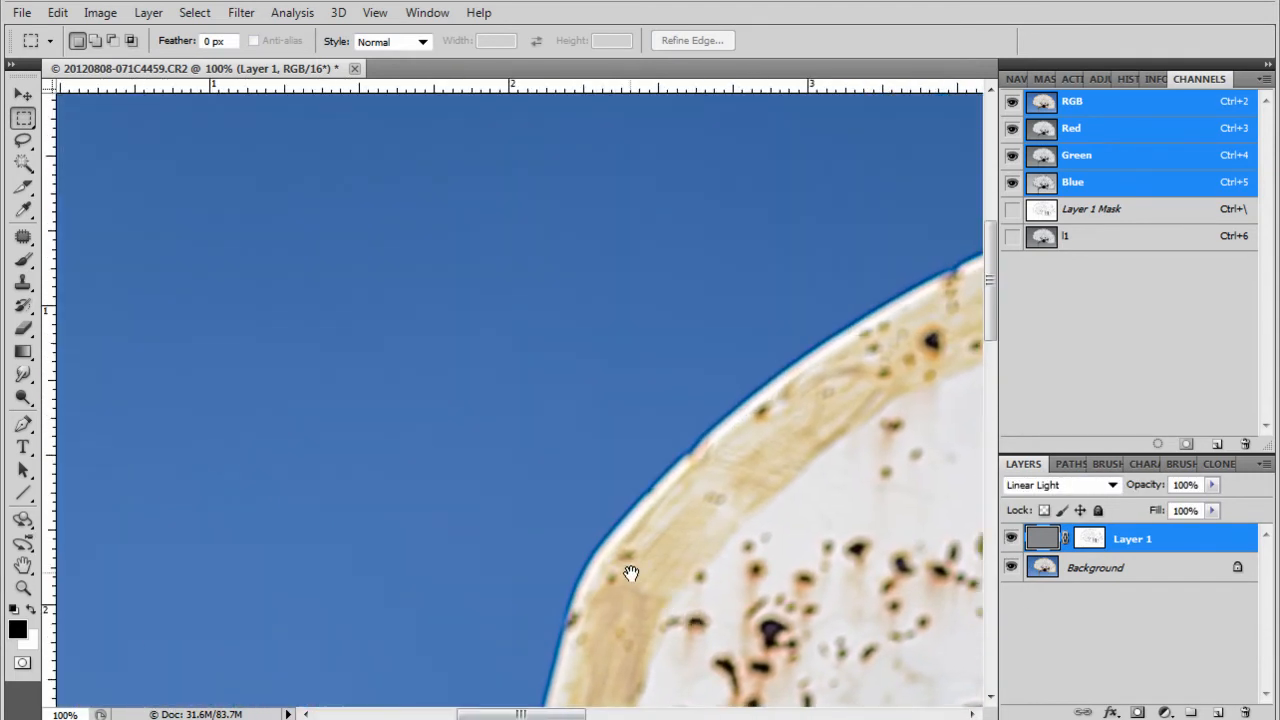
{"action": "left_click", "coordinate": [1012, 539]}
{"action": "left_click", "coordinate": [1012, 539]}
{"action": "left_click", "coordinate": [1012, 539]}
{"action": "left_click", "coordinate": [1012, 539]}
{"action": "left_click", "coordinate": [1012, 539]}
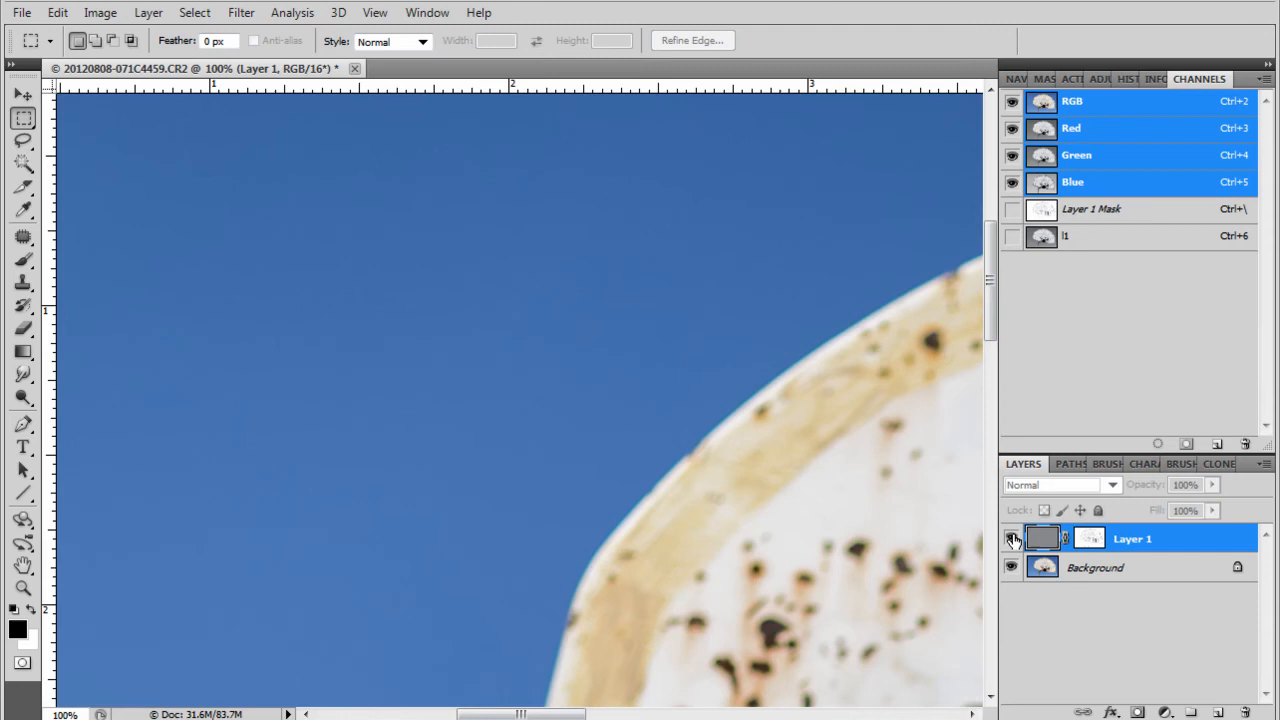
{"action": "left_click", "coordinate": [1012, 539]}
- Lower Layer 1's opacity to 76% and keep the layer's image active instead of its mask
{"action": "left_click_drag", "start_coordinate": [823, 571], "coordinate": [468, 407]}
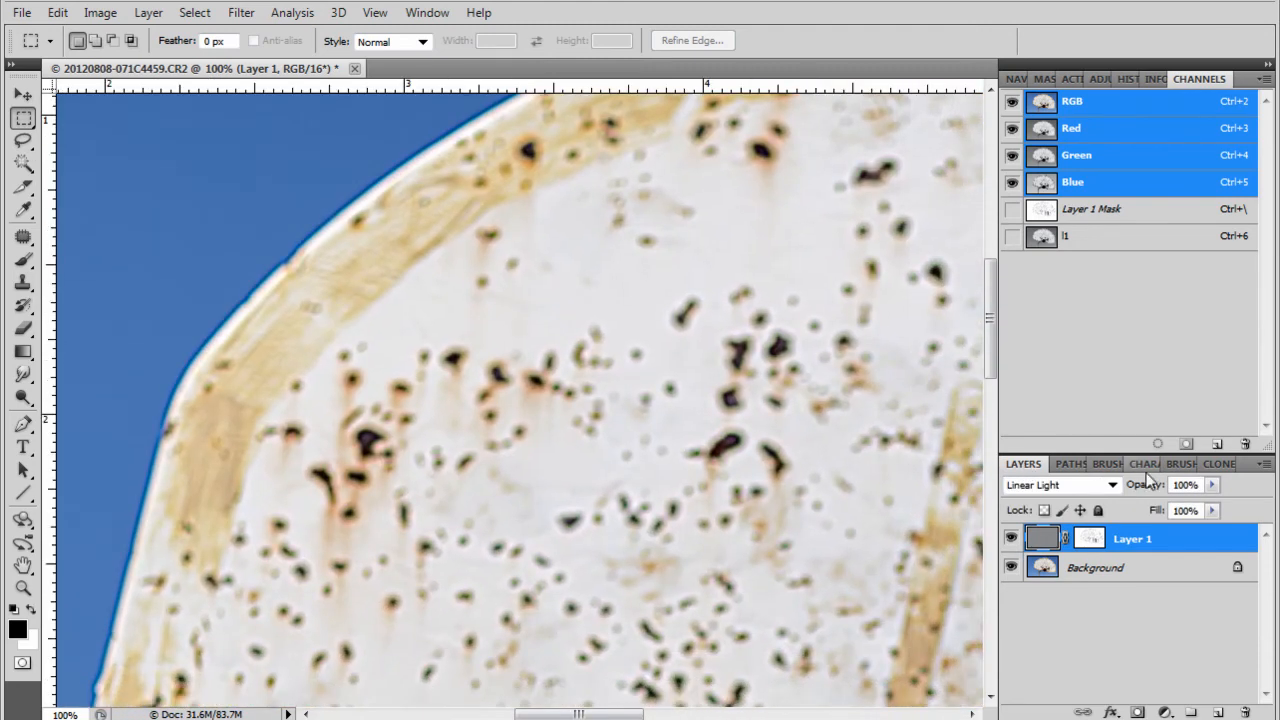
{"action": "left_click", "coordinate": [1090, 540]}
{"action": "left_click", "coordinate": [1211, 484]}
{"action": "left_click_drag", "start_coordinate": [1213, 505], "coordinate": [1163, 511]}
{"action": "left_click", "coordinate": [1213, 487]}
{"action": "left_click", "coordinate": [1211, 485]}
{"action": "mouse_move", "coordinate": [1201, 507]}
{"action": "left_mouse_down"}
{"action": "mouse_move", "coordinate": [1236, 507]}
{"action": "mouse_move", "coordinate": [1127, 513]}
{"action": "mouse_move", "coordinate": [1240, 510]}
{"action": "mouse_move", "coordinate": [1110, 525]}
{"action": "mouse_move", "coordinate": [1218, 506]}
{"action": "left_mouse_up"}
{"action": "left_click", "coordinate": [1050, 543]}
{"action": "left_click", "coordinate": [1050, 542]}
{"action": "left_click", "coordinate": [1212, 486]}
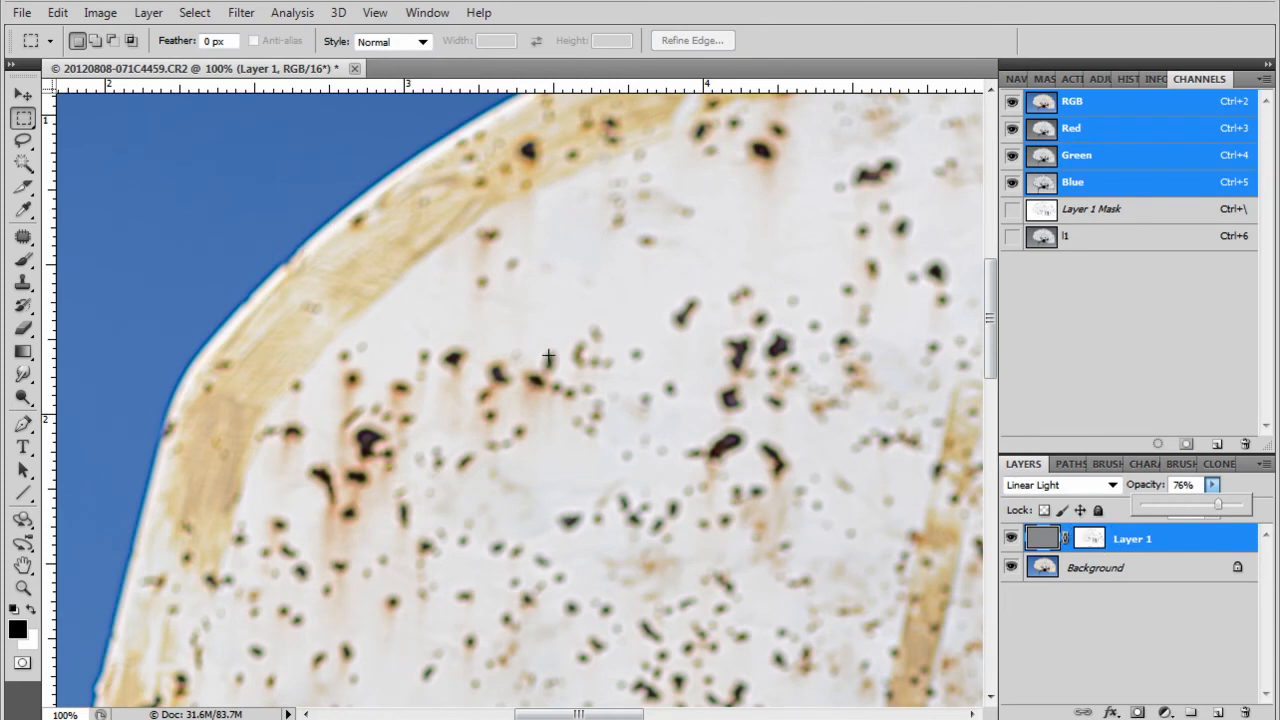
- Examine the hoop, chains and mounting bracket at 100% with Layer 1 hidden and shown
{"action": "left_click_drag", "start_coordinate": [691, 520], "coordinate": [450, 229]}
{"action": "left_click_drag", "start_coordinate": [754, 690], "coordinate": [535, 371]}
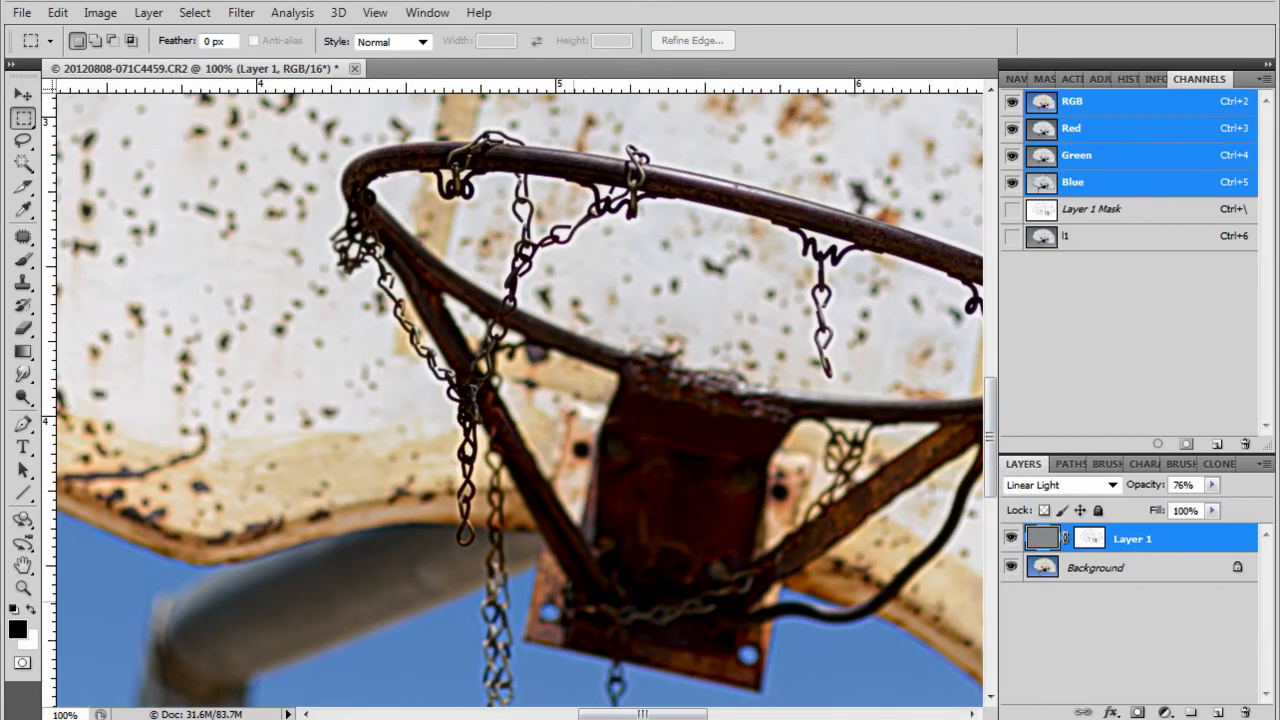
{"action": "left_click", "coordinate": [1011, 539]}
{"action": "left_click", "coordinate": [1011, 539]}
{"action": "left_click", "coordinate": [1011, 539]}
{"action": "left_click", "coordinate": [1011, 539]}
{"action": "left_click_drag", "start_coordinate": [686, 609], "coordinate": [776, 510]}
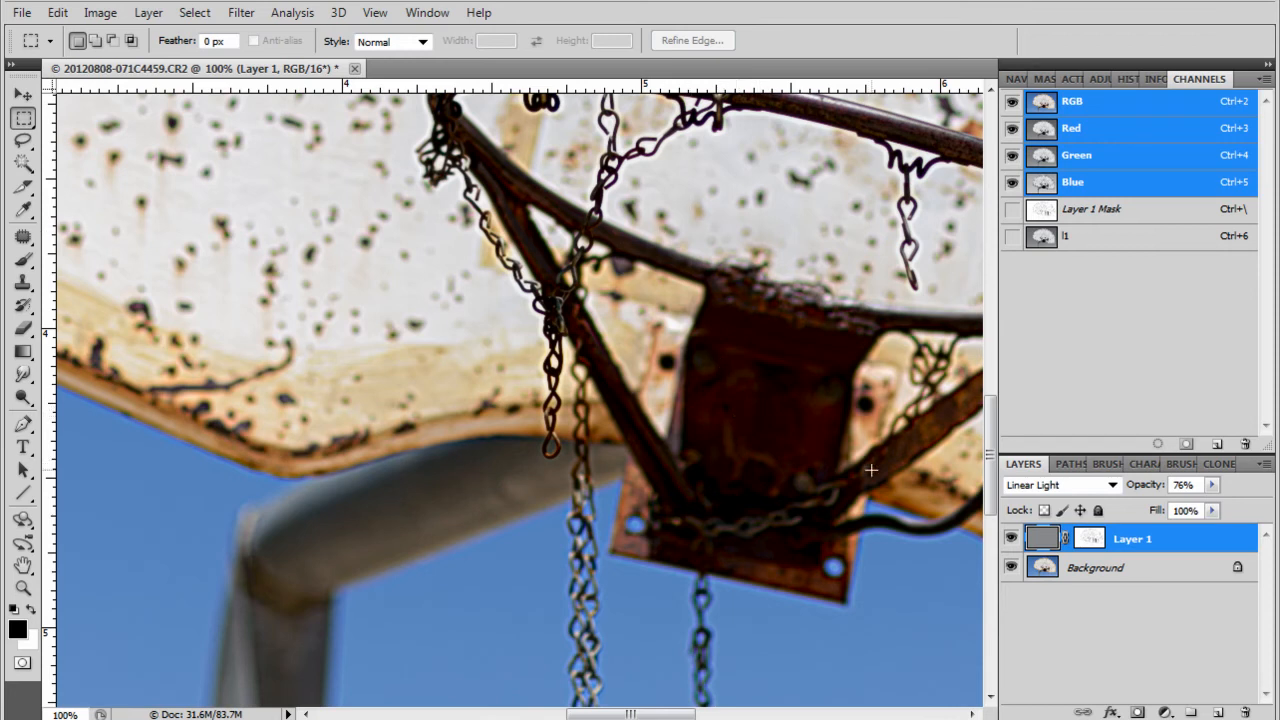
{"action": "left_click_drag", "start_coordinate": [773, 462], "coordinate": [774, 466]}
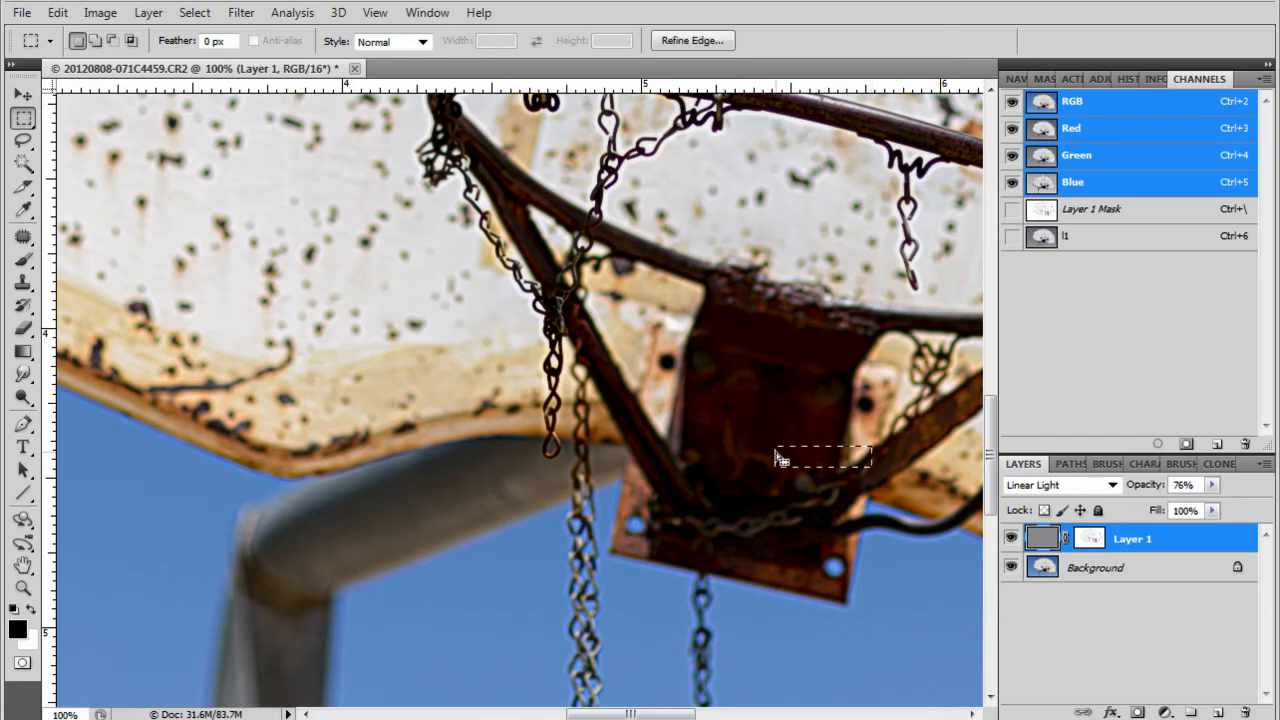
{"action": "key", "text": "ctrl+d"}
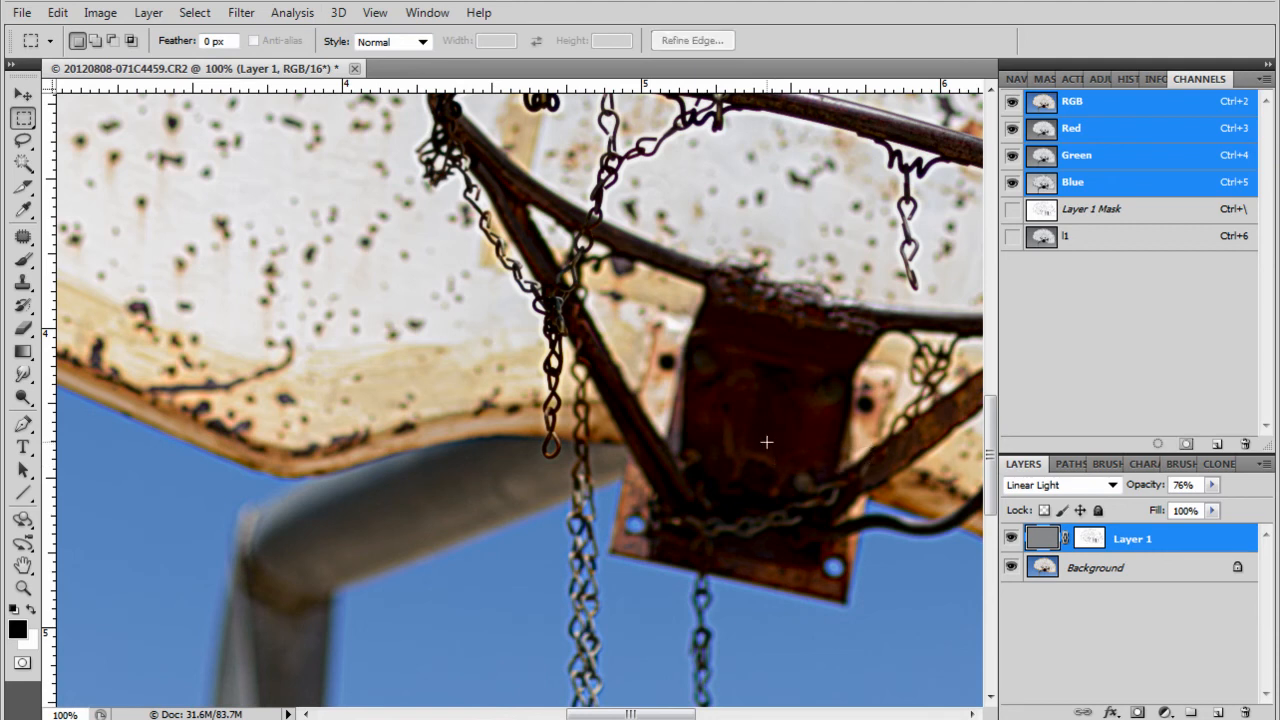
- Make the Background layer active and draw a large rectangular selection around the central part of the whole photo
{"action": "key", "text": "z"}
{"action": "left_click_drag", "start_coordinate": [746, 440], "coordinate": [663, 463]}
{"action": "mouse_move", "coordinate": [783, 336]}
{"action": "left_mouse_down"}
{"action": "mouse_move", "coordinate": [700, 371]}
{"action": "mouse_move", "coordinate": [762, 343]}
{"action": "left_mouse_up"}
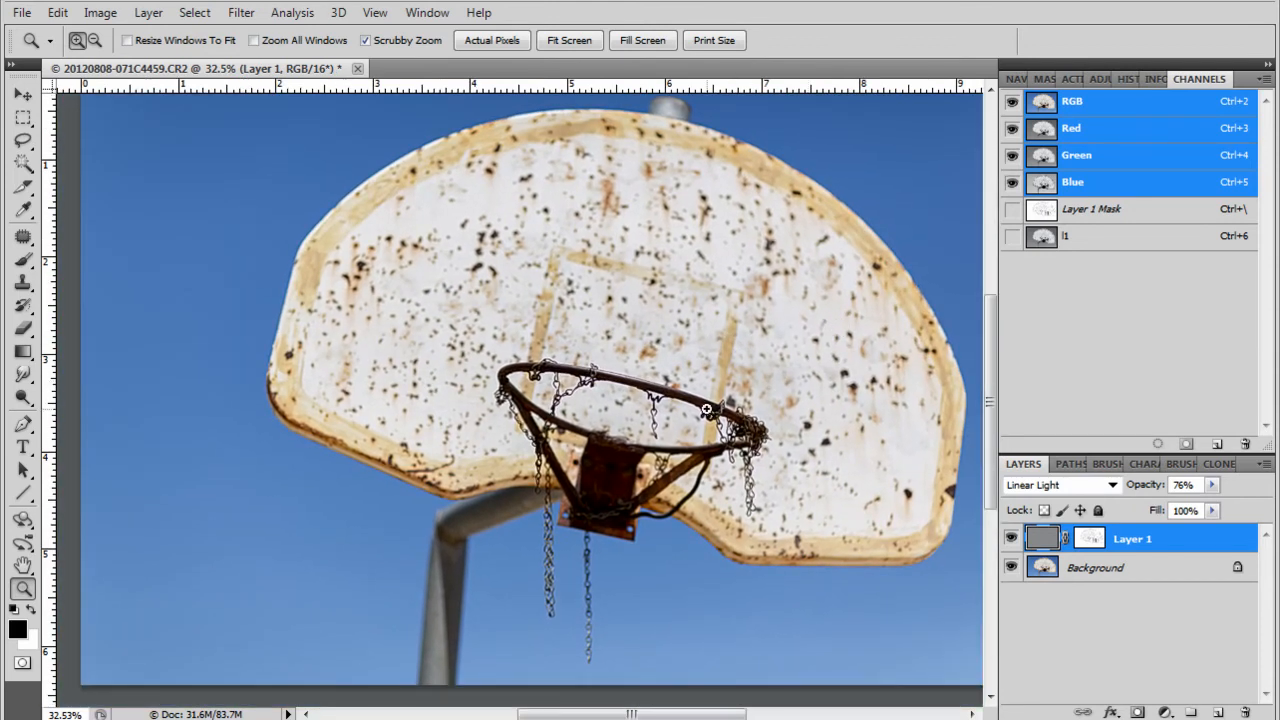
{"action": "key", "text": "alt"}
{"action": "left_click", "coordinate": [706, 410], "text": "alt"}
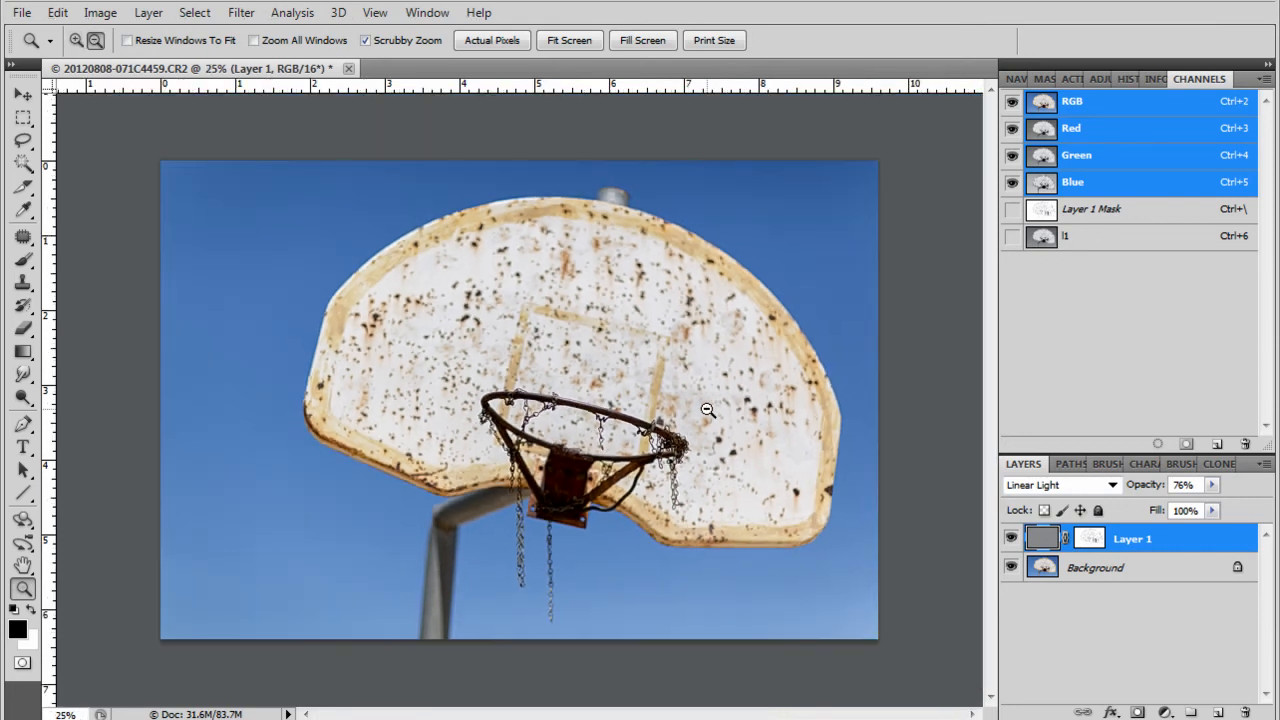
{"action": "left_click", "coordinate": [1125, 569]}
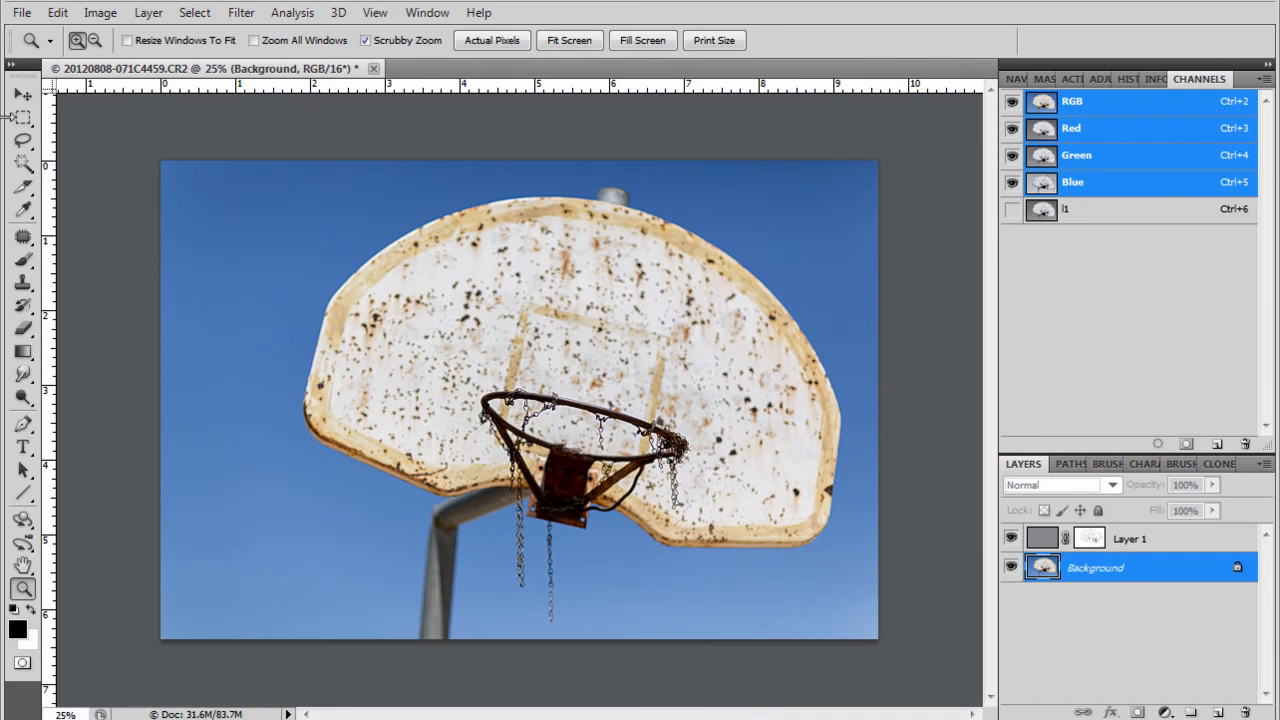
{"action": "left_click", "coordinate": [23, 117]}
{"action": "left_click_drag", "start_coordinate": [613, 398], "coordinate": [817, 585]}
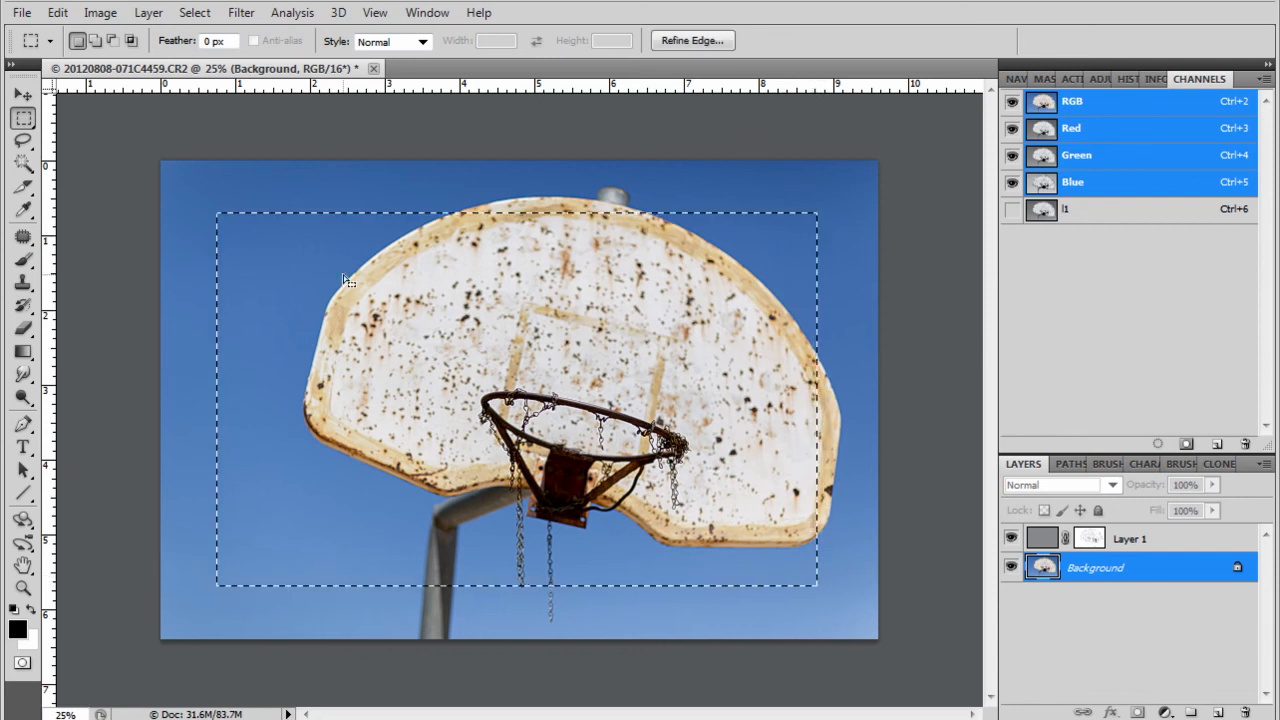
- Refine the rectangular selection's edge with a feather of 234.2 px and a Shift Edge of -8%
{"action": "left_click", "coordinate": [194, 12]}
{"action": "mouse_move", "coordinate": [168, 12]}
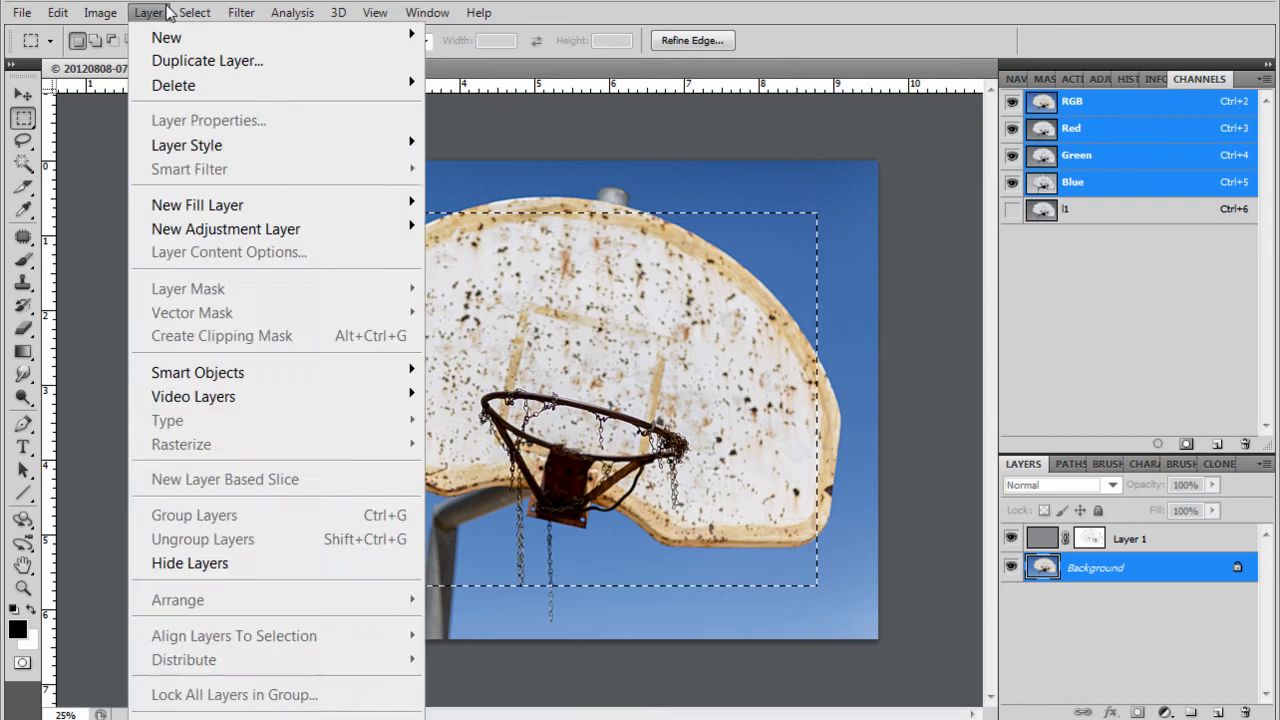
{"action": "mouse_move", "coordinate": [268, 300]}
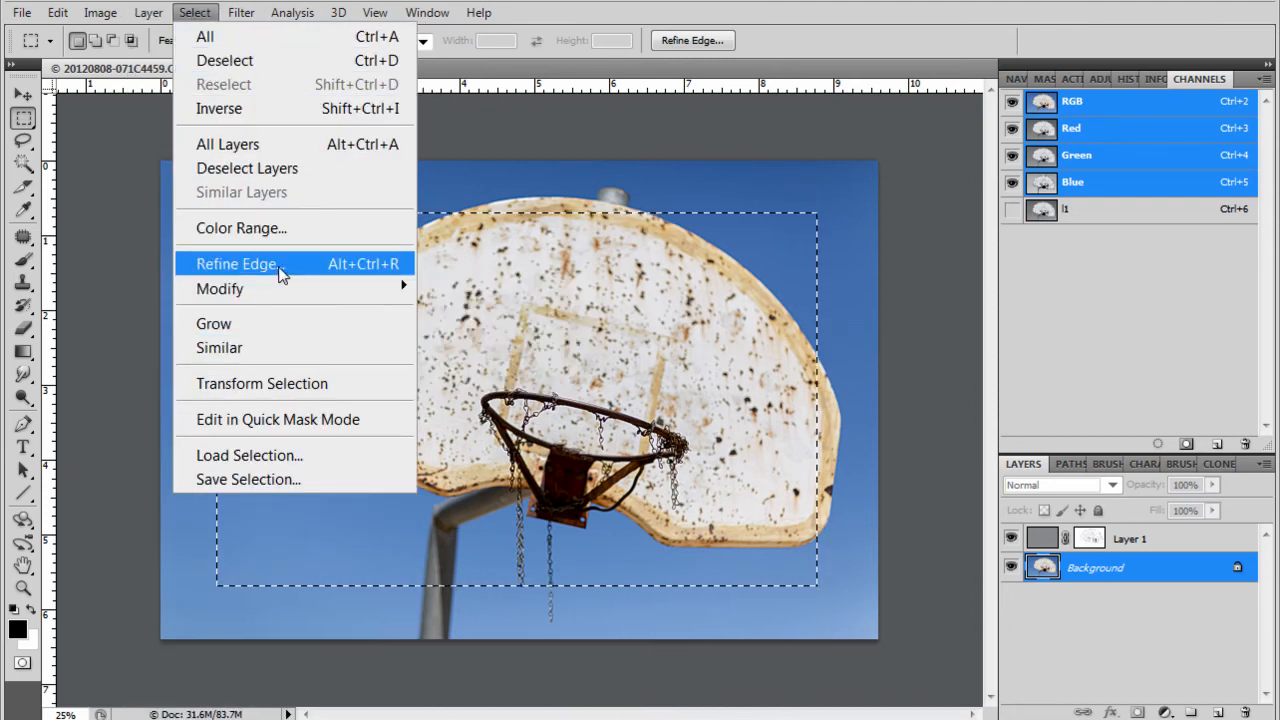
{"action": "left_click", "coordinate": [281, 272]}
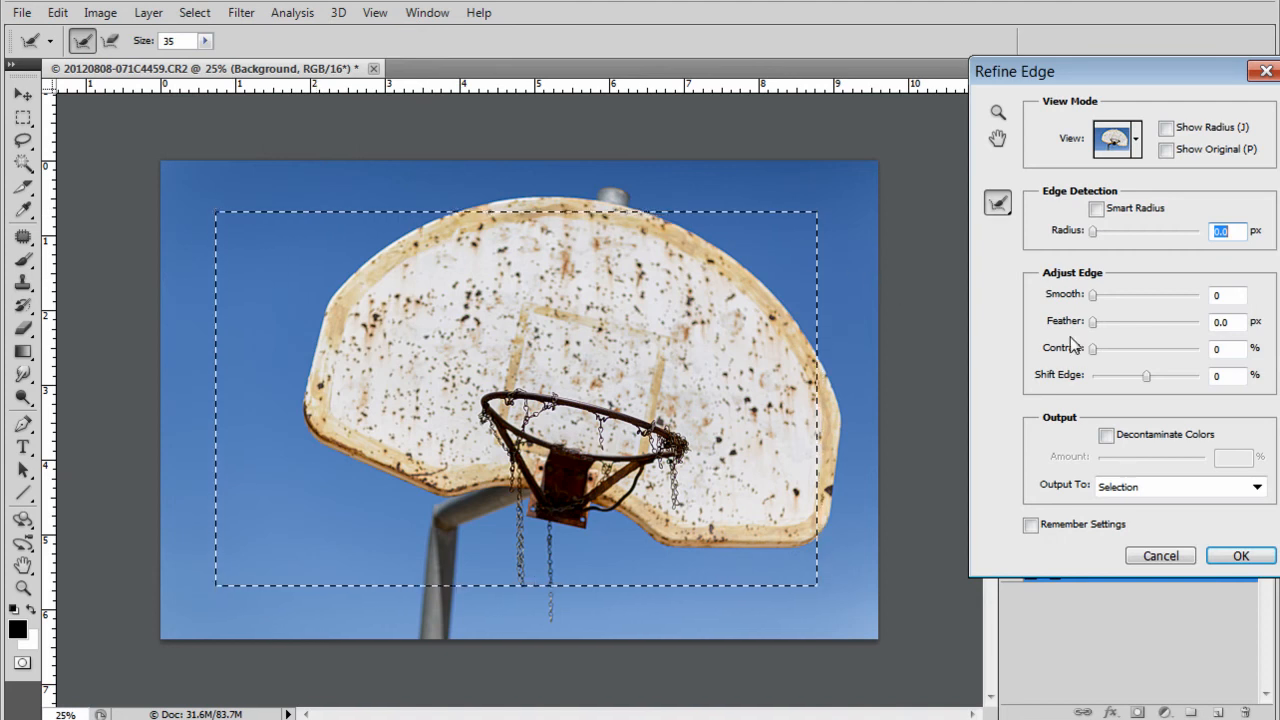
{"action": "left_click_drag", "start_coordinate": [1093, 321], "coordinate": [1198, 324]}
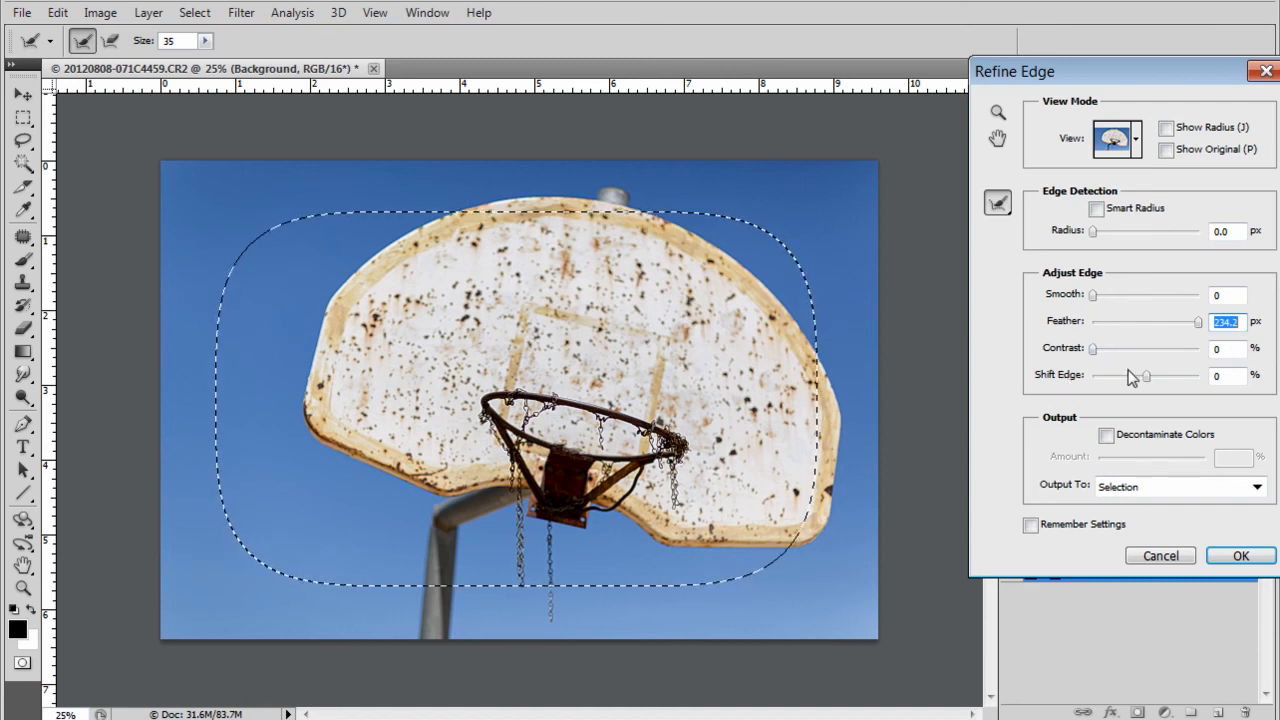
{"action": "mouse_move", "coordinate": [1148, 377]}
{"action": "left_mouse_down"}
{"action": "mouse_move", "coordinate": [1131, 395]}
{"action": "mouse_move", "coordinate": [1178, 383]}
{"action": "mouse_move", "coordinate": [1131, 377]}
{"action": "mouse_move", "coordinate": [1148, 388]}
{"action": "left_mouse_up"}
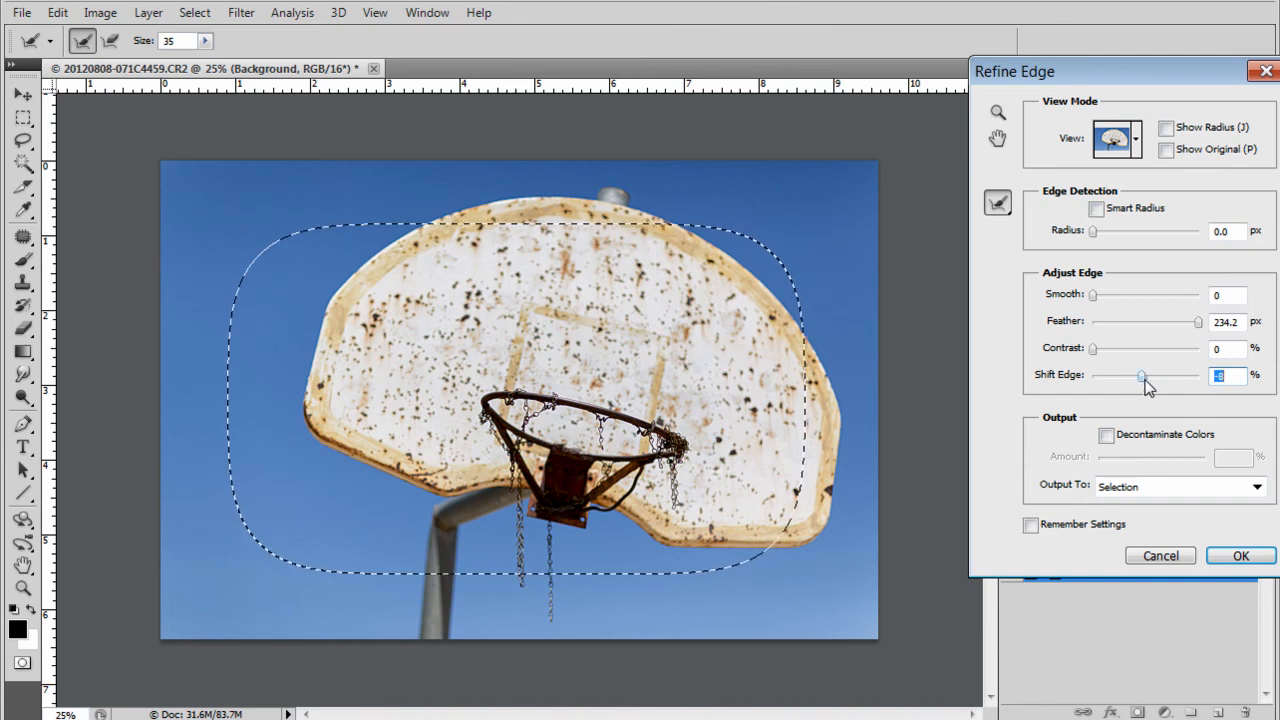
{"action": "left_click", "coordinate": [1241, 557]}
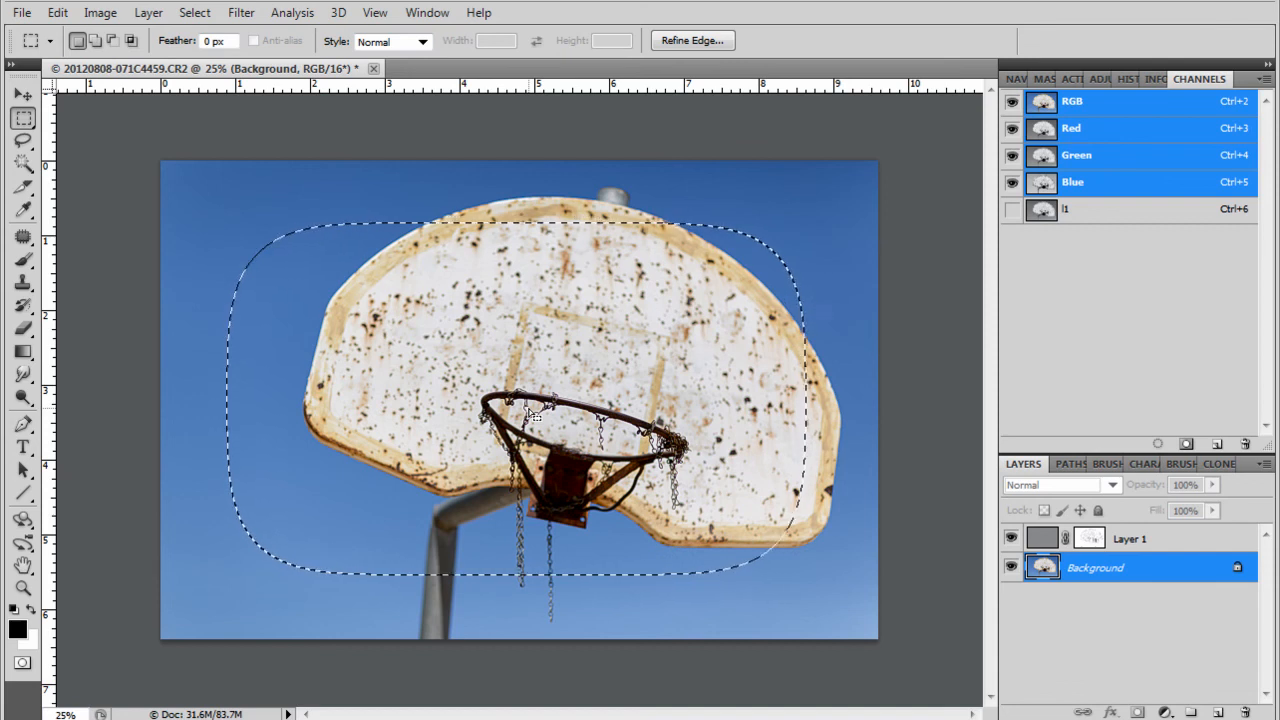
- Invert the feathered selection so the photo's outer border is selected instead of the central area, keeping the image colours unchanged
{"action": "key", "text": "ctrl+i"}
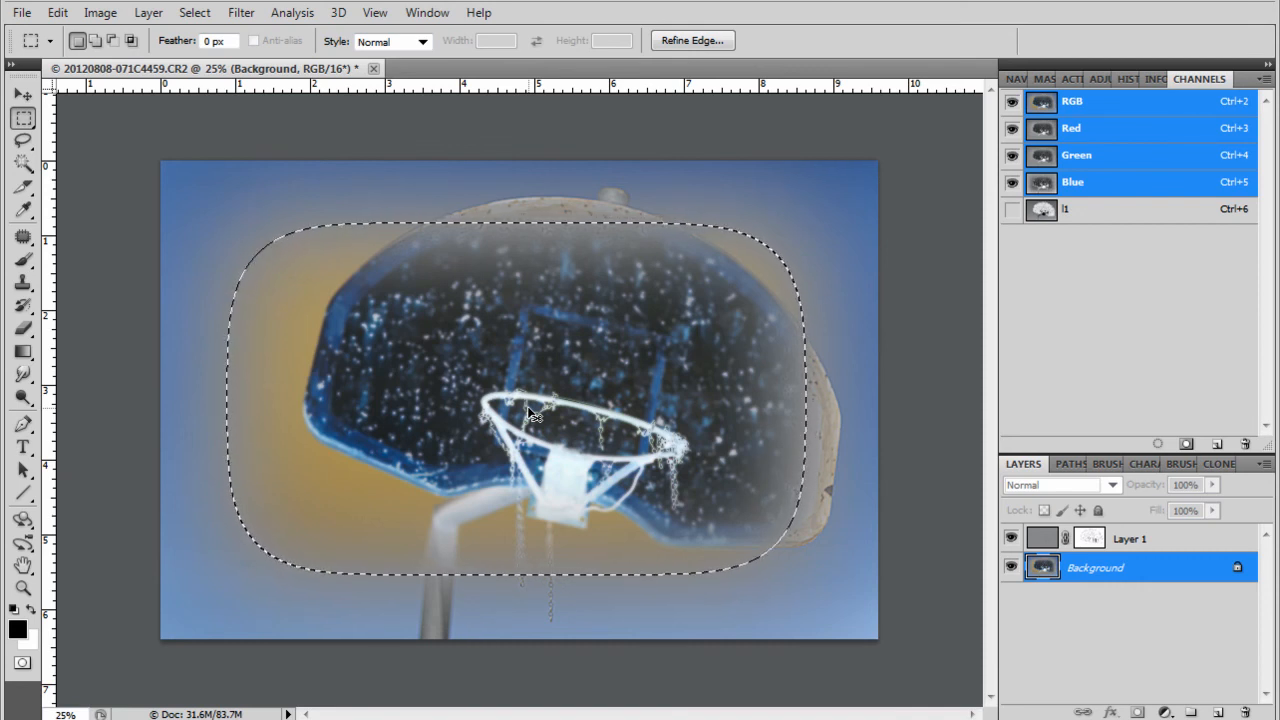
{"action": "key", "text": "ctrl+z"}
{"action": "key", "text": "ctrl+shift+i"}
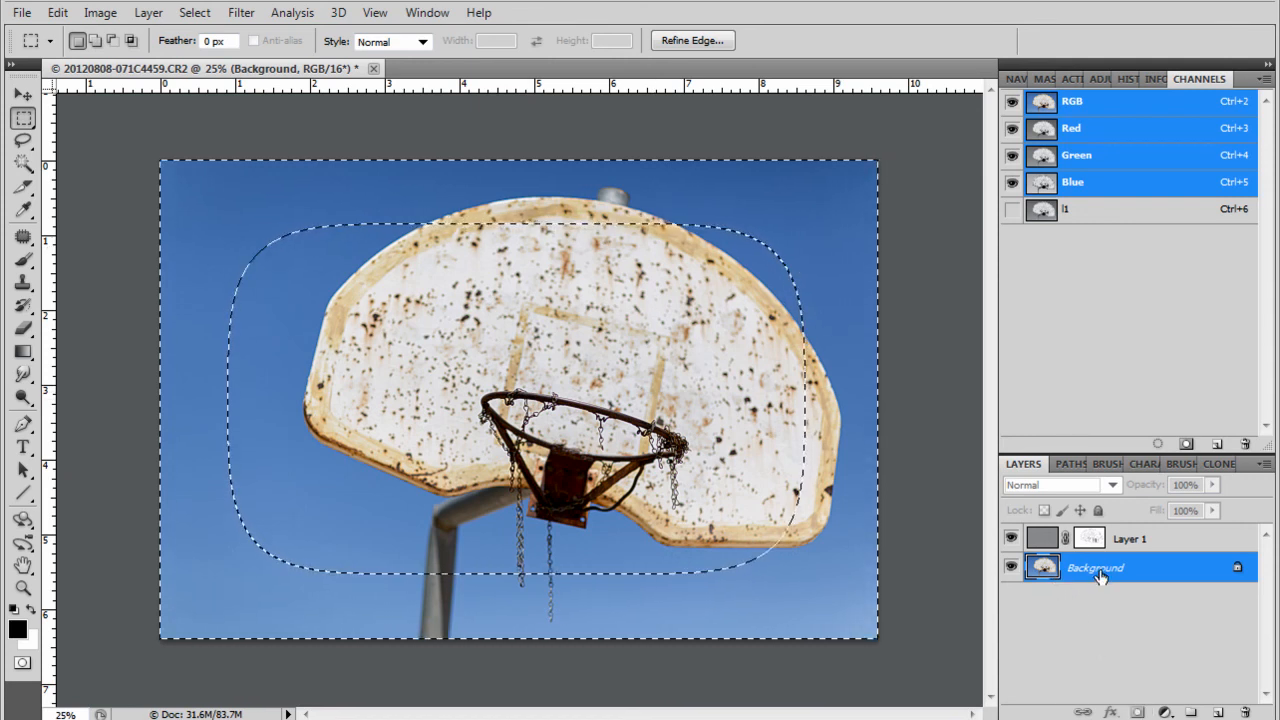
- Add a Curves adjustment masked to the selected border above the Background and darken its midtones with input 130 and output 90
{"action": "left_click", "coordinate": [1163, 712]}
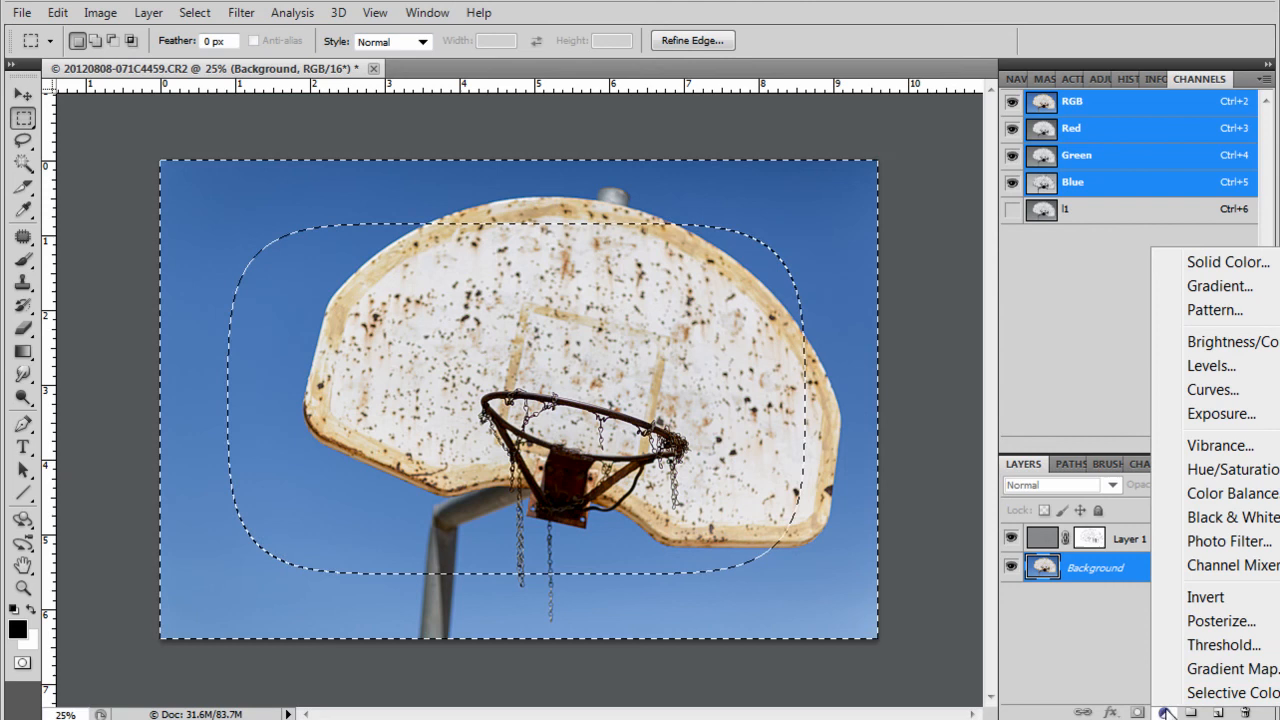
{"action": "left_click", "coordinate": [1192, 389]}
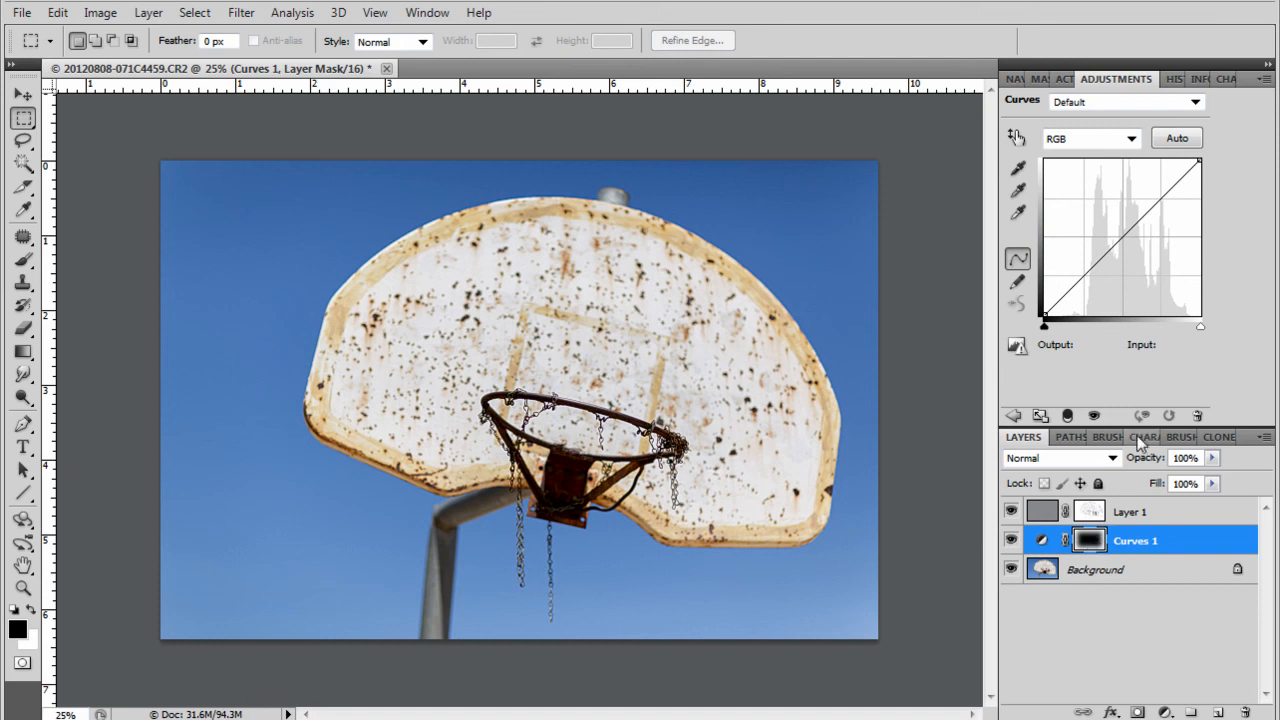
{"action": "left_click_drag", "start_coordinate": [1124, 236], "coordinate": [1124, 260]}
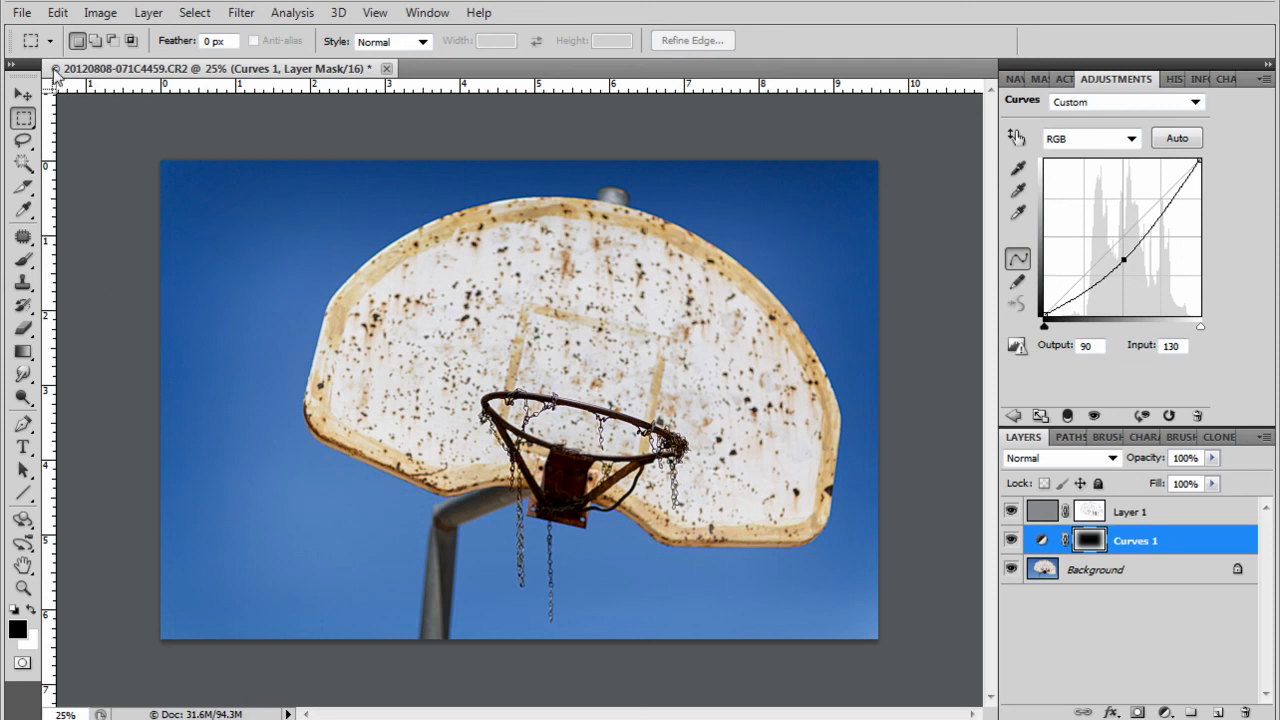
{"action": "left_click", "coordinate": [30, 12]}
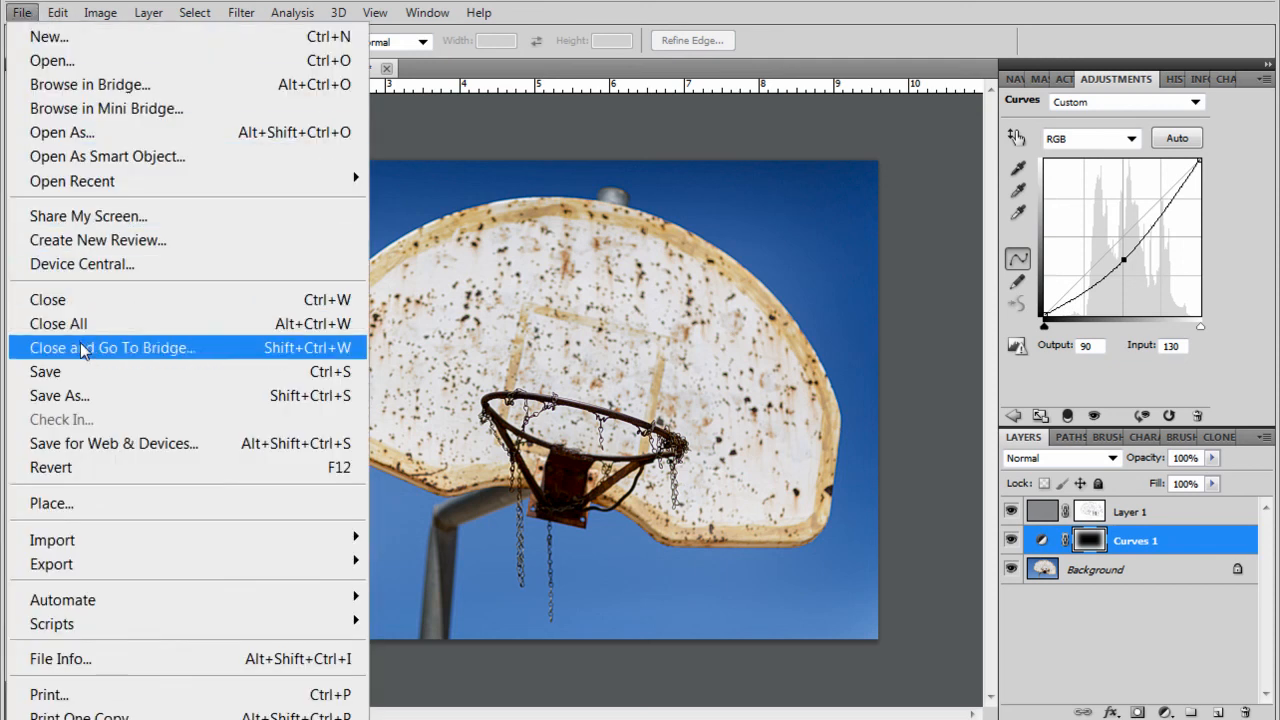
{"action": "left_click", "coordinate": [50, 371]}
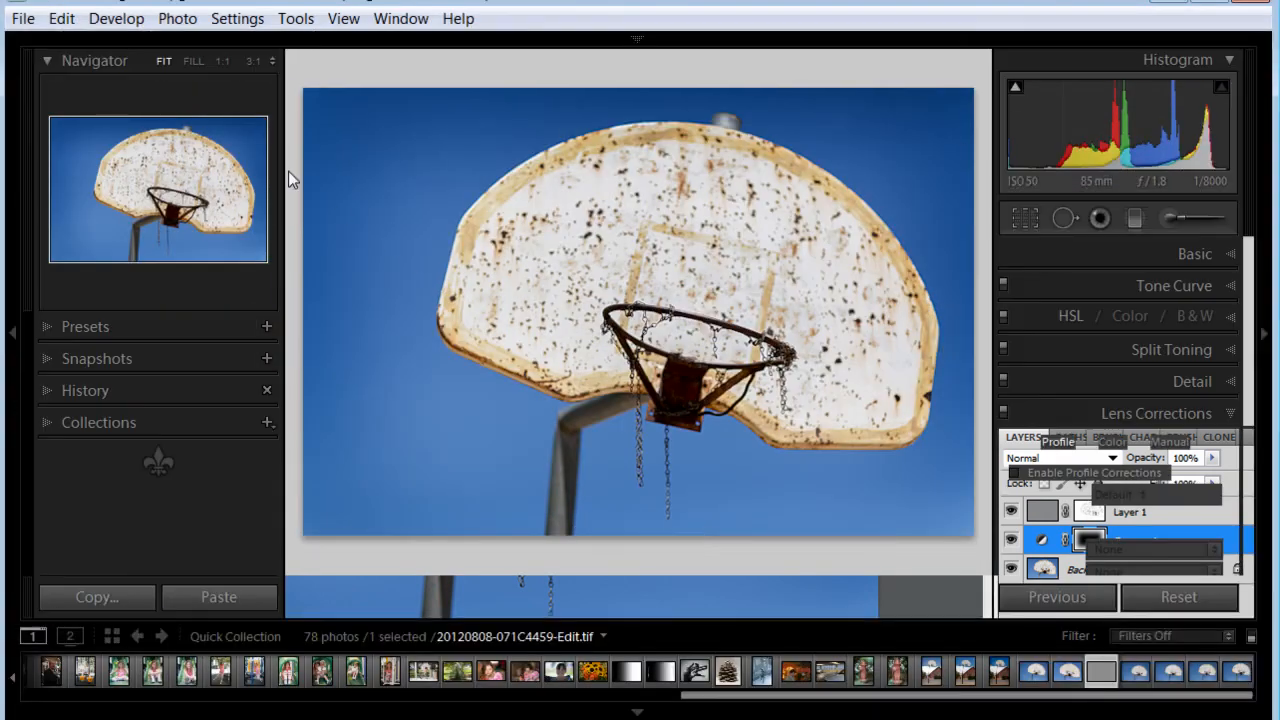
{"action": "left_click", "coordinate": [1069, 678]}
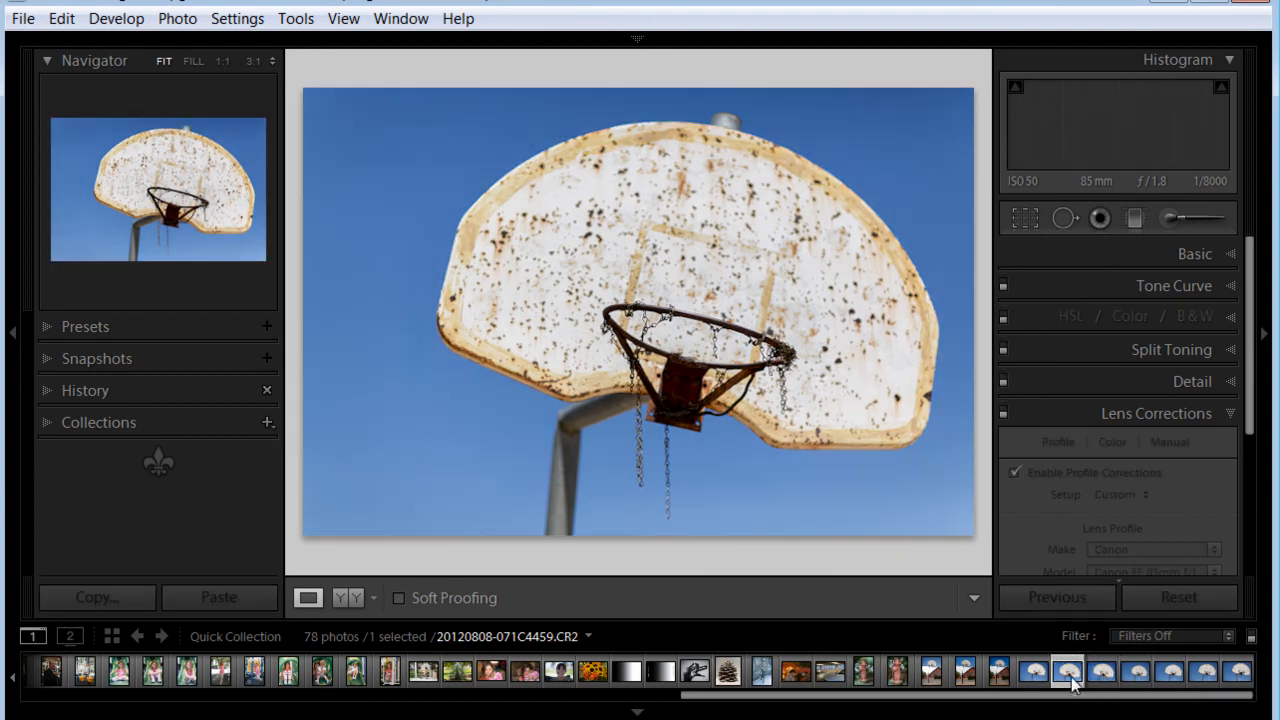
{"action": "left_click", "coordinate": [1101, 673]}
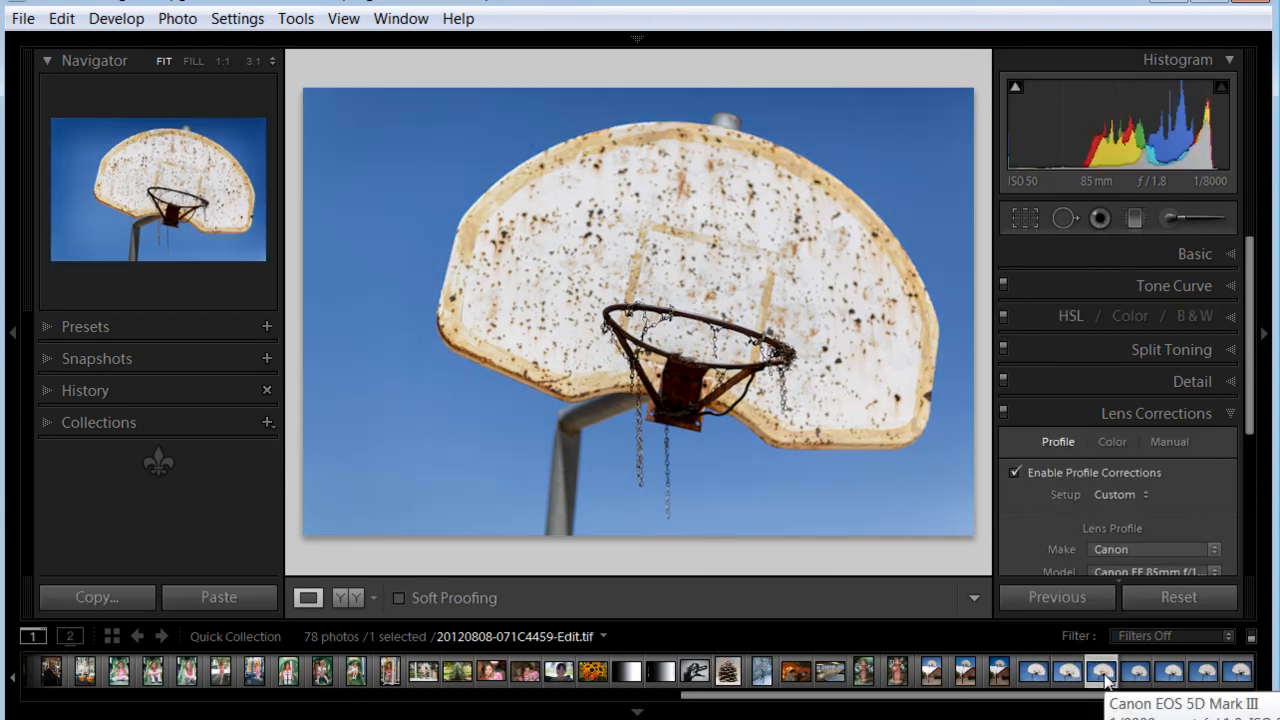